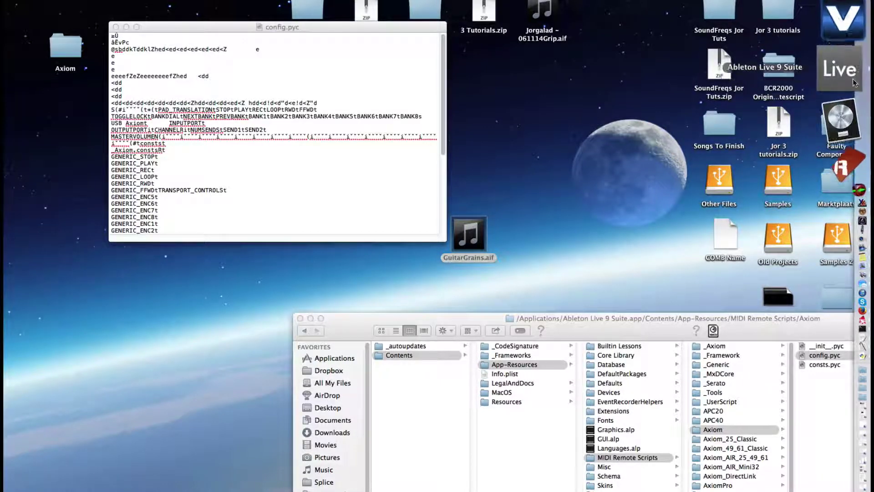
Switch from the Finder's Axiom script files to Ableton Live via its Dock icon.
{"action": "left_click", "coordinate": [854, 83]}
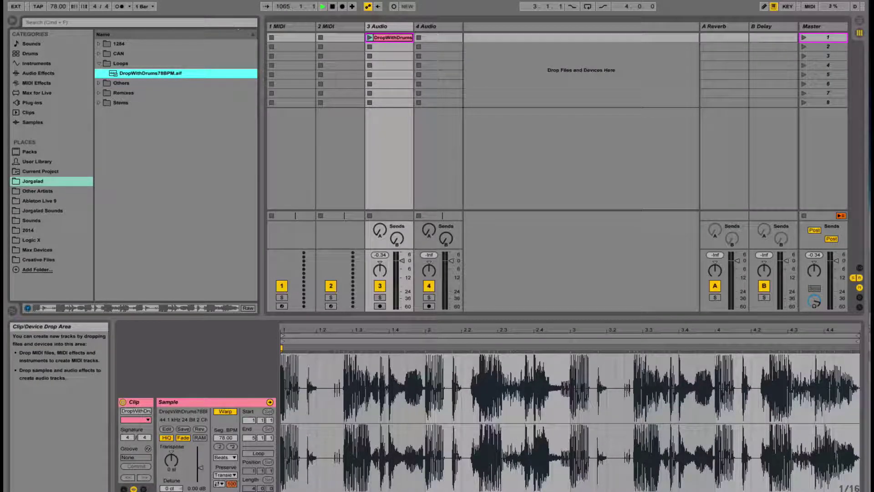
Hide the browser and MIDI-map 3 Audio slots 4–5 and 4 Audio slot 5 to channel-14 KeyLab notes.
{"action": "left_click", "coordinate": [12, 22]}
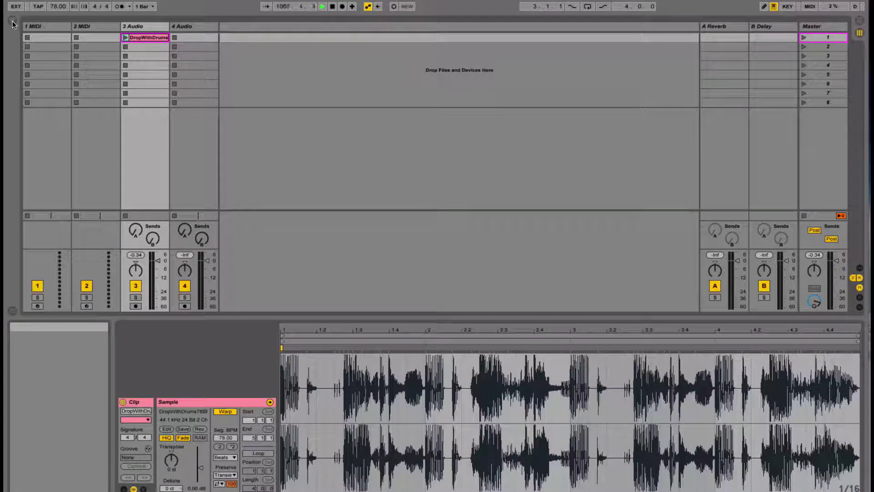
{"action": "key", "text": "ctrl+m"}
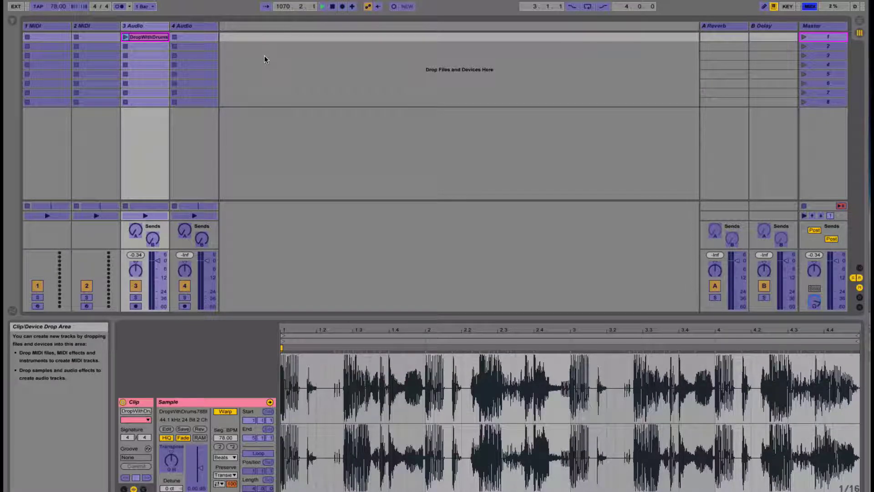
{"action": "left_click", "coordinate": [197, 74]}
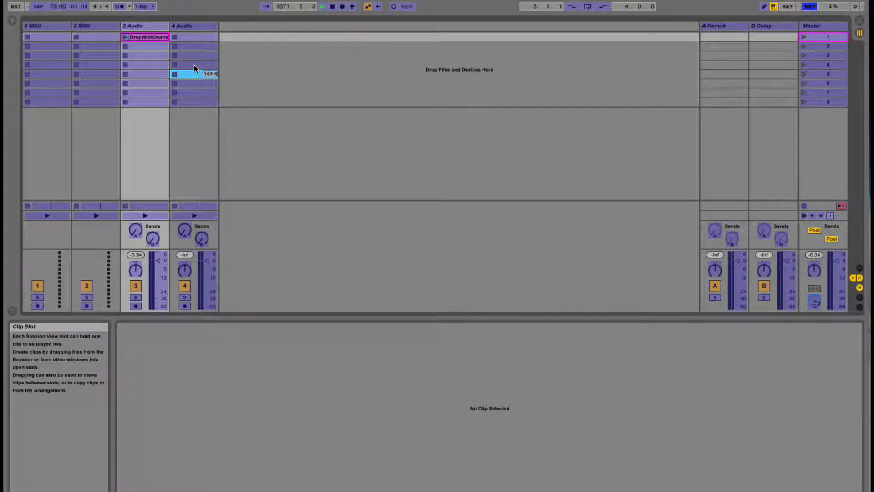
{"action": "left_click", "coordinate": [147, 65]}
{"action": "left_click", "coordinate": [155, 74]}
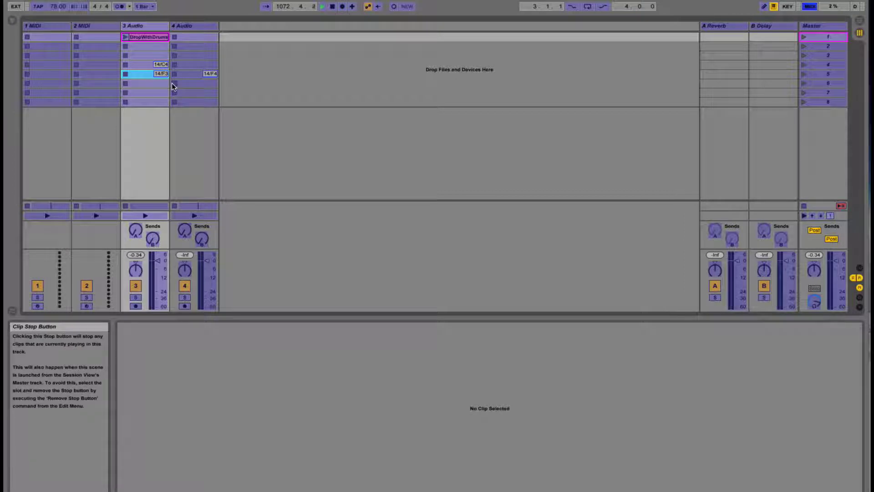
Leave MIDI Map mode and step the clip-slot selection up, right, left and down.
{"action": "key", "text": "ctrl+m"}
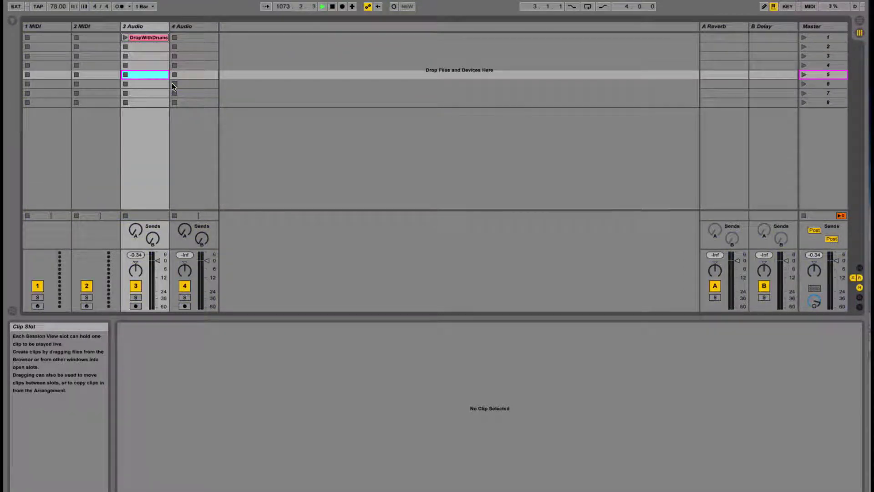
{"action": "key", "text": "Up"}
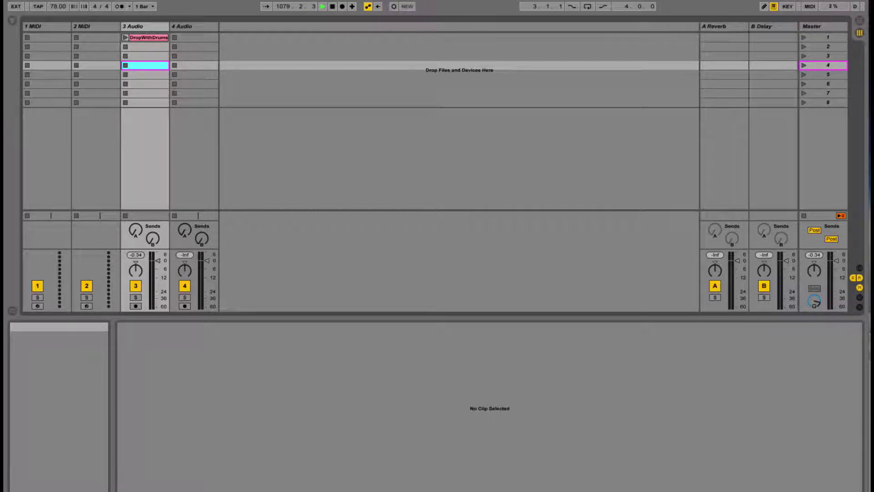
{"action": "key", "text": "Right"}
{"action": "key", "text": "Left"}
{"action": "key", "text": "Left"}
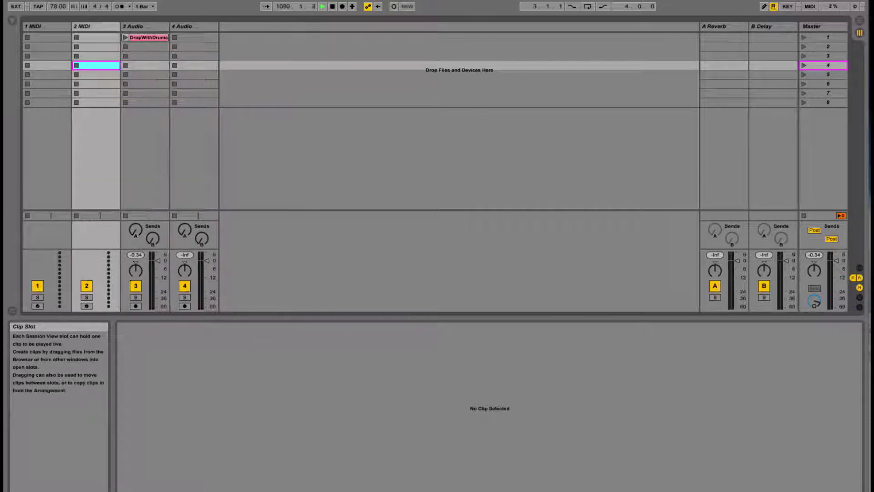
{"action": "key", "text": "Down"}
{"action": "key", "text": "Right"}
{"action": "key", "text": "Down"}
{"action": "key", "text": "Right"}
{"action": "key", "text": "Down"}
{"action": "key", "text": "Left"}
{"action": "key", "text": "Left"}
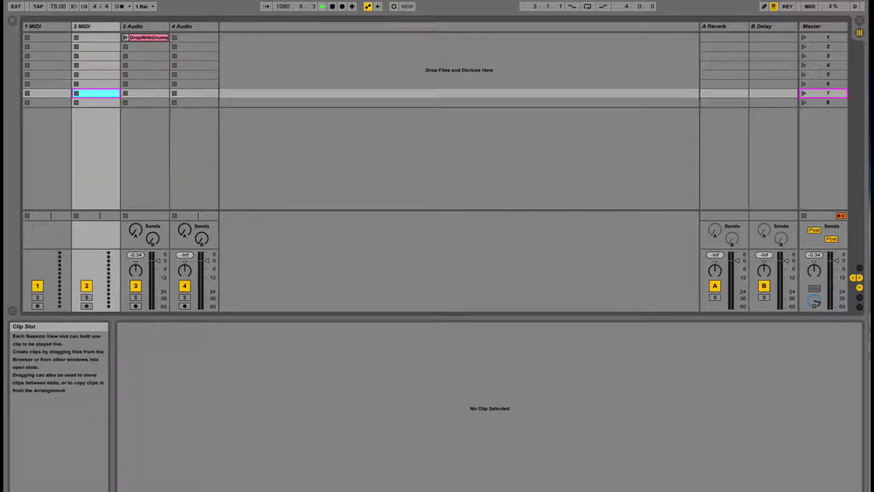
{"action": "key", "text": "Up"}
{"action": "key", "text": "Left"}
{"action": "key", "text": "Up"}
Keep stepping the selection across tracks 1–4, down to row 8 and back to 1 MIDI row 4.
{"action": "key", "text": "Up"}
{"action": "key", "text": "Up"}
{"action": "key", "text": "Up"}
{"action": "key", "text": "Right"}
{"action": "key", "text": "Right"}
{"action": "key", "text": "Down"}
{"action": "key", "text": "Right"}
{"action": "key", "text": "Down"}
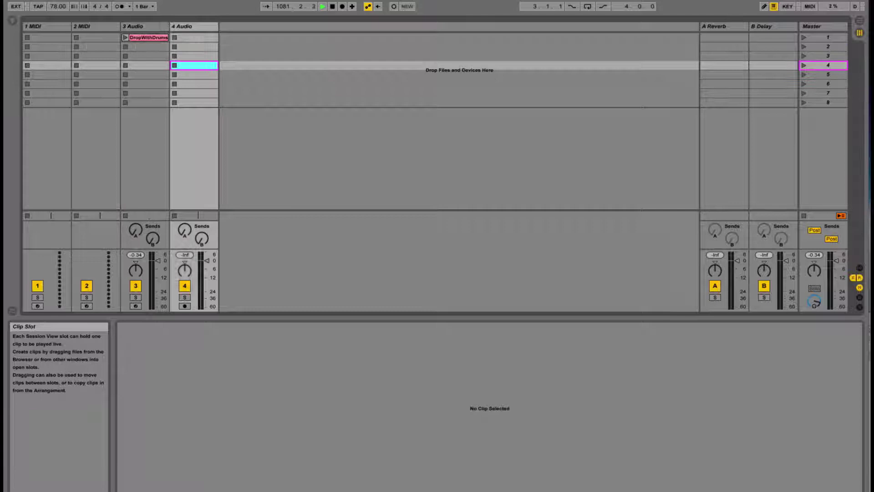
{"action": "key", "text": "Left"}
{"action": "key", "text": "Down"}
{"action": "key", "text": "Up"}
{"action": "key", "text": "Down"}
{"action": "key", "text": "Down"}
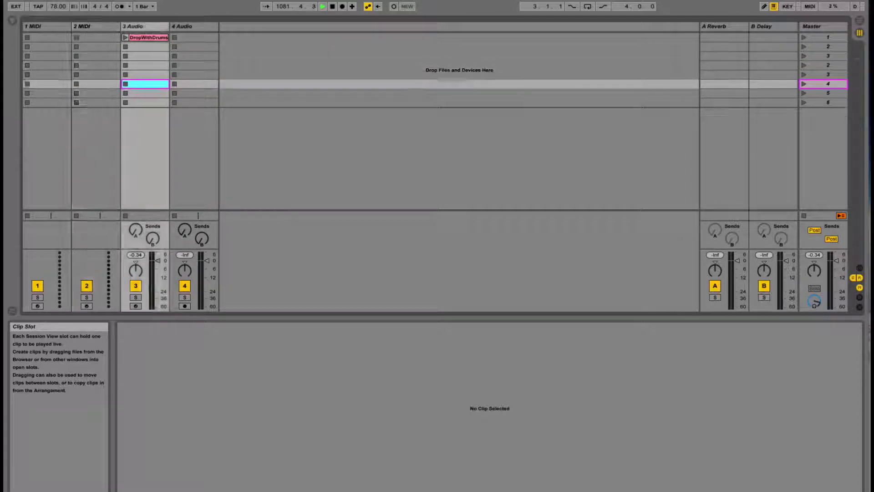
{"action": "key", "text": "Down"}
{"action": "key", "text": "Down"}
{"action": "key", "text": "Right"}
{"action": "key", "text": "Up"}
{"action": "key", "text": "Left"}
{"action": "key", "text": "Up"}
{"action": "key", "text": "Left"}
{"action": "key", "text": "Up"}
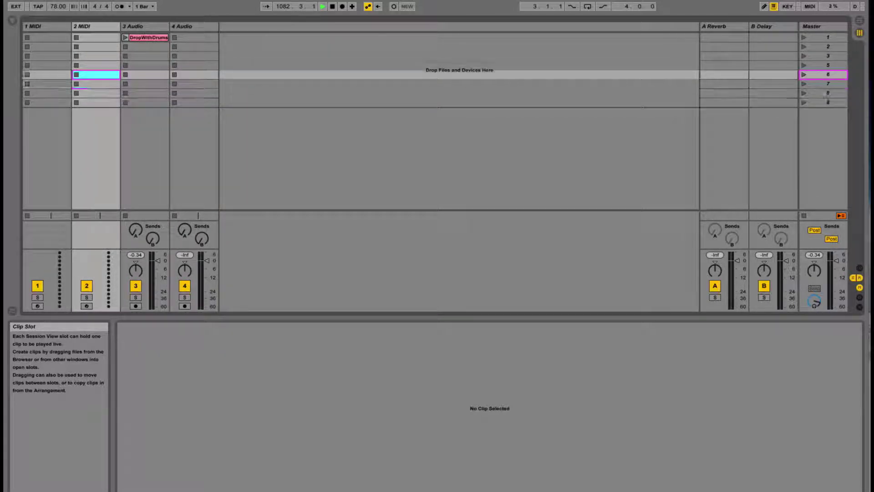
{"action": "key", "text": "Left"}
{"action": "key", "text": "Up"}
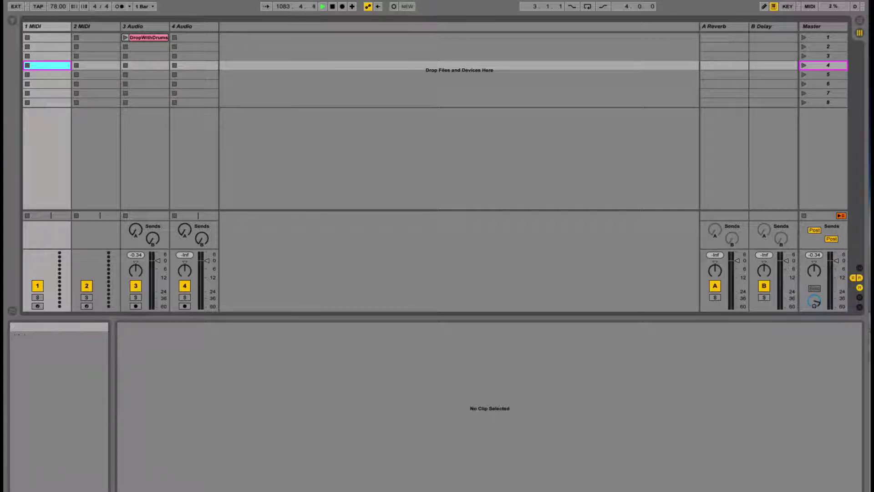
Change Control Surface 5 from ClyphX to None in MIDI/Sync preferences, then select 4 Audio slot 4.
{"action": "left_click", "coordinate": [34, 1]}
{"action": "left_click", "coordinate": [50, 8]}
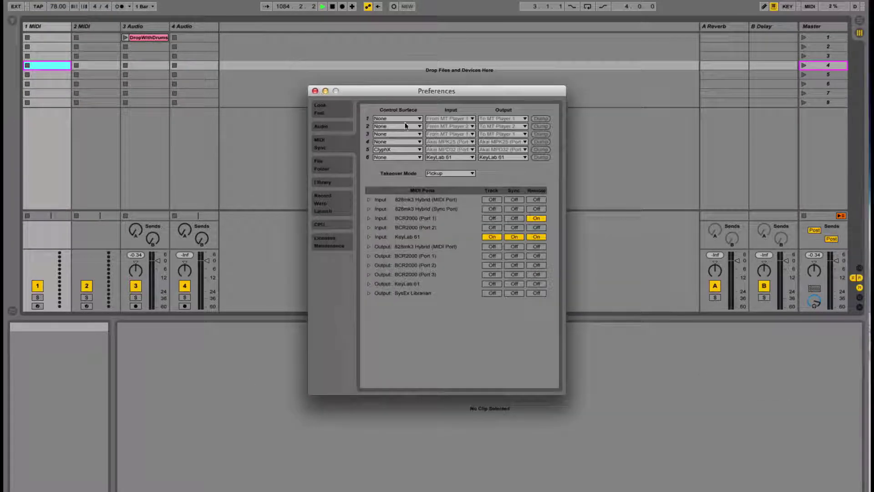
{"action": "left_click", "coordinate": [401, 149]}
{"action": "left_click", "coordinate": [403, 149]}
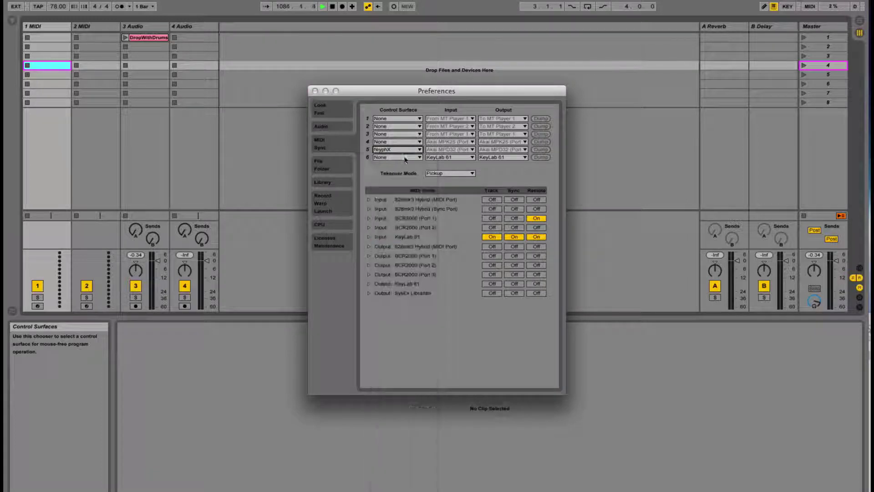
{"action": "left_click", "coordinate": [314, 91]}
{"action": "left_click", "coordinate": [206, 69]}
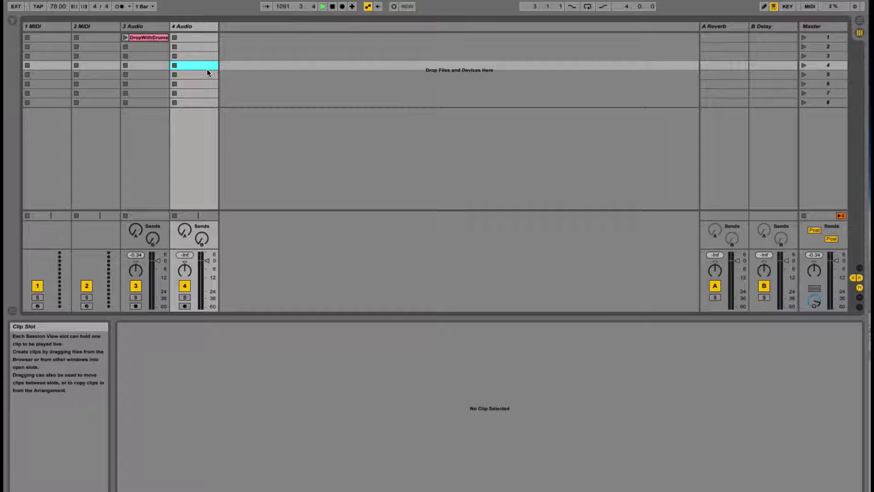
Bring Bome's MIDI Translator Pro forward with JorAbletonKeylab.bmtp and move its window up-left.
{"action": "mouse_move", "coordinate": [868, 282]}
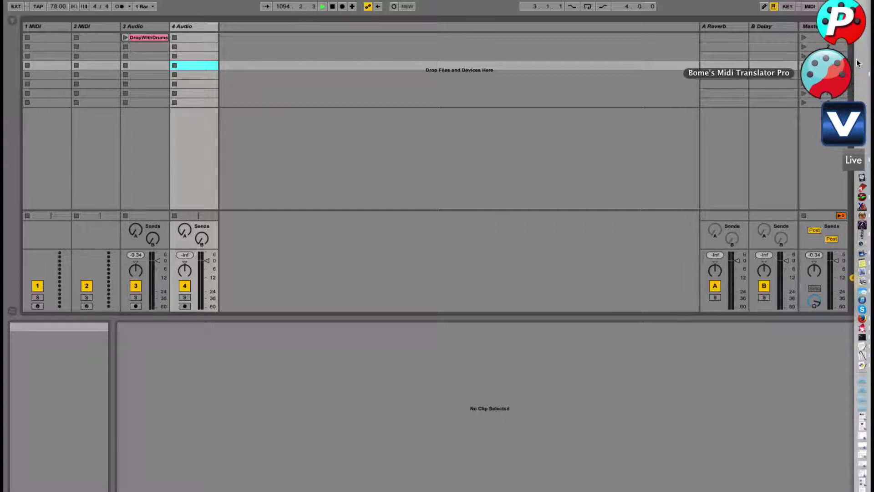
{"action": "left_click", "coordinate": [858, 63]}
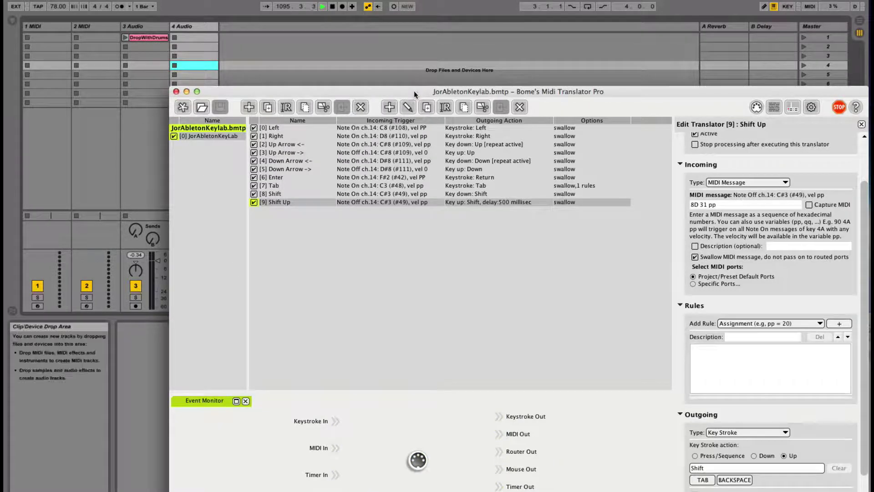
{"action": "left_click_drag", "start_coordinate": [414, 91], "coordinate": [358, 32]}
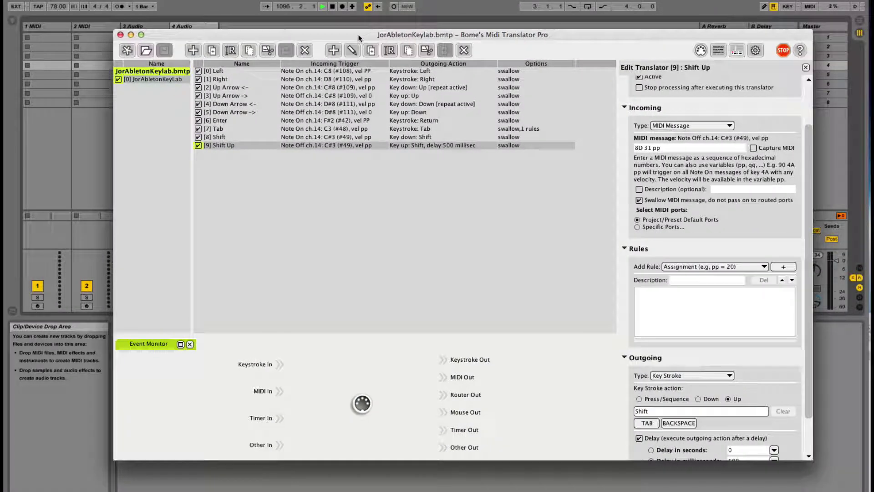
Add a new translator and capture incoming MIDI messages from the KeyLab pads.
{"action": "left_click", "coordinate": [334, 51]}
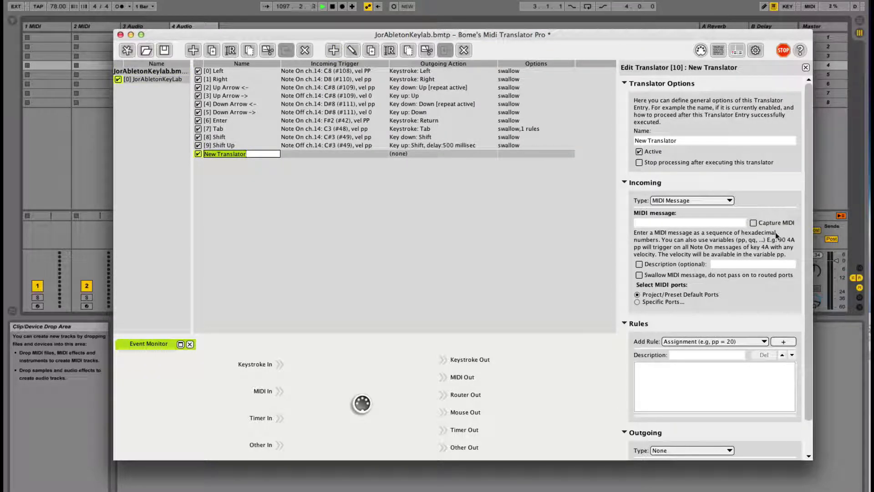
{"action": "scroll", "coordinate": [770, 219], "scroll_direction": "down", "scroll_amount": 2}
{"action": "left_click", "coordinate": [754, 187]}
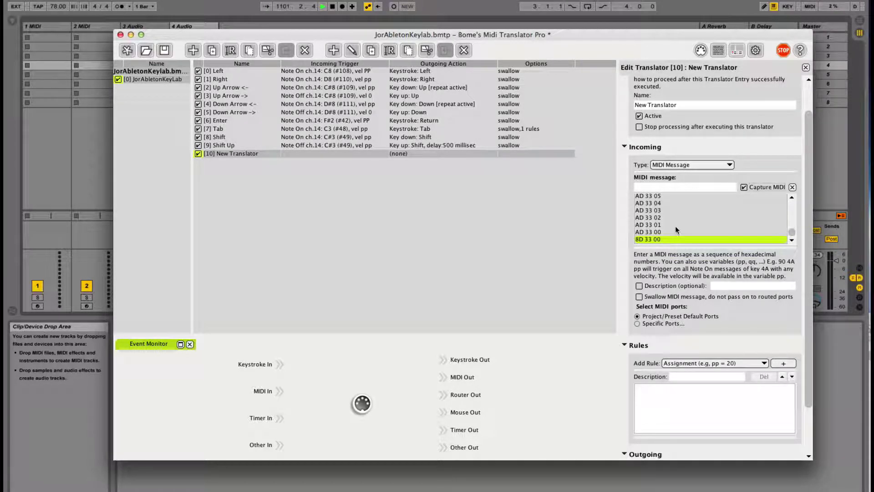
{"action": "left_click", "coordinate": [675, 224]}
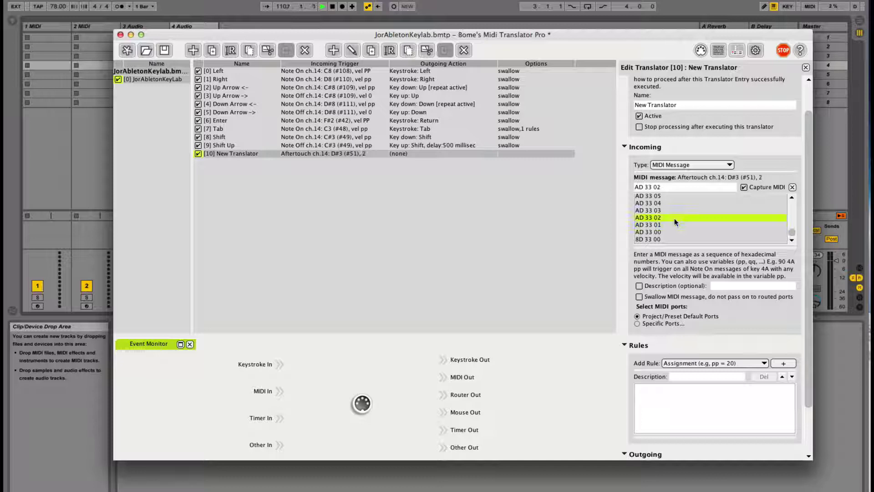
{"action": "left_click", "coordinate": [674, 218]}
{"action": "left_click", "coordinate": [675, 210]}
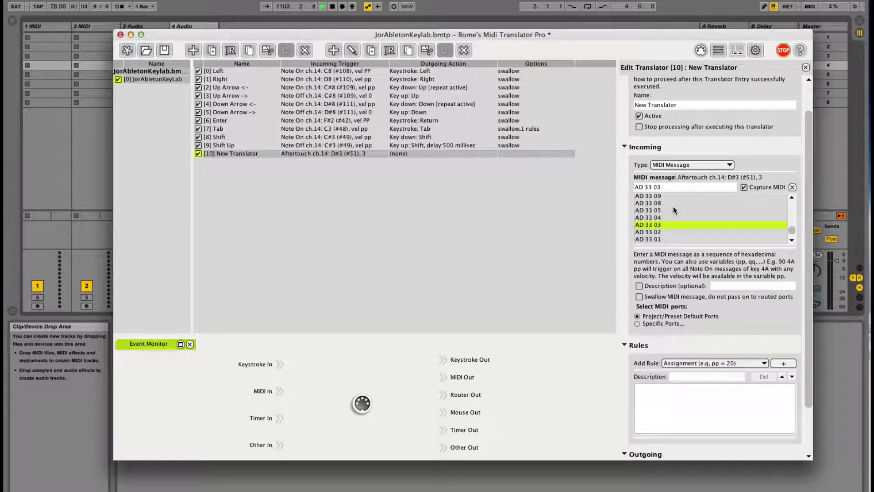
{"action": "left_click", "coordinate": [678, 210]}
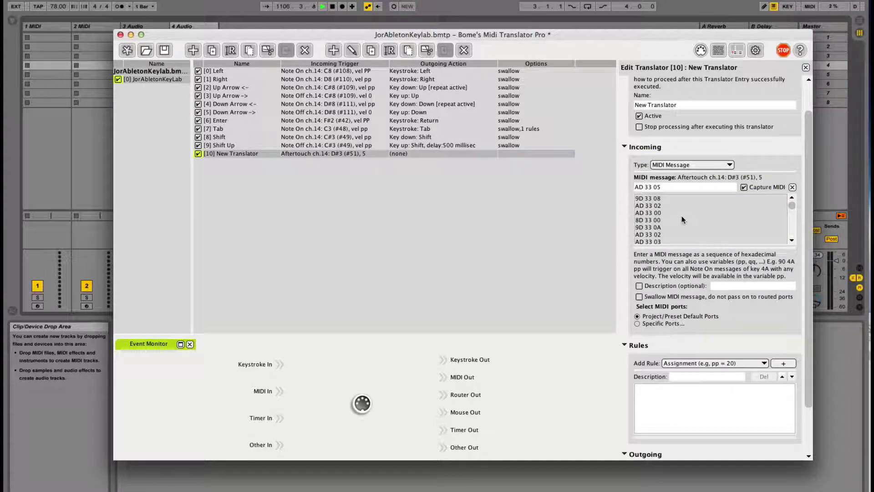
Use the captured 9D 33 08 note-on as the trigger, replacing velocity 08 with pp.
{"action": "left_click", "coordinate": [641, 199]}
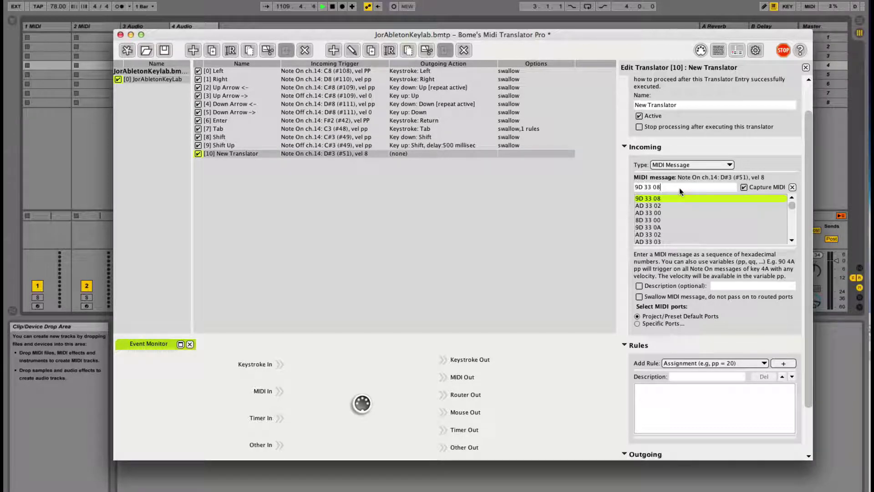
{"action": "key", "text": "BackSpace"}
{"action": "key", "text": "BackSpace"}
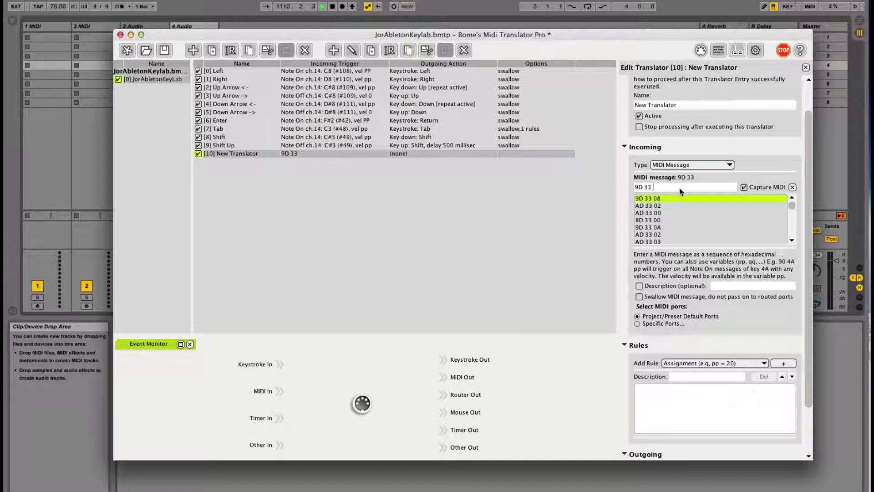
{"action": "type", "text": "pp"}
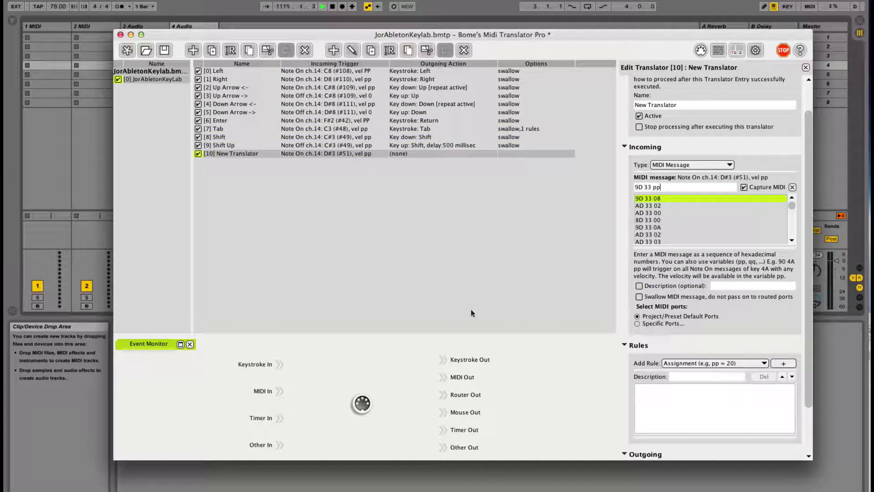
Make translator [10] send the Right arrow keystroke as its outgoing action.
{"action": "left_click", "coordinate": [627, 346]}
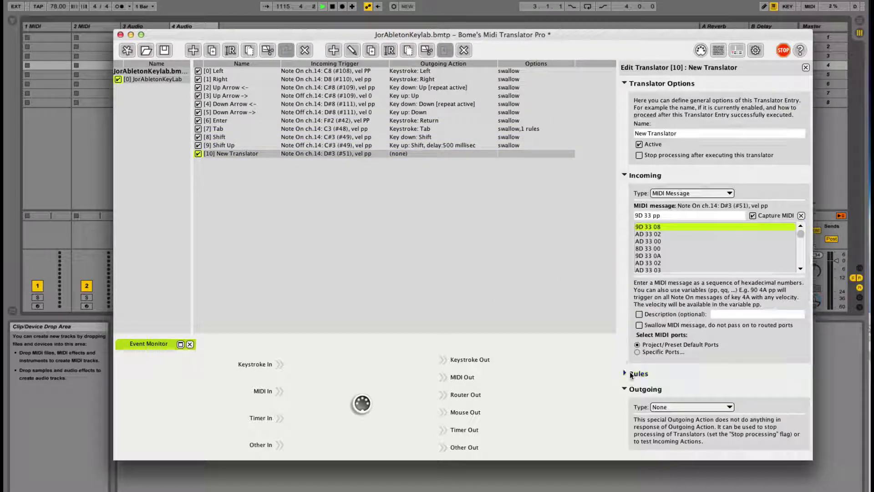
{"action": "left_click", "coordinate": [696, 407]}
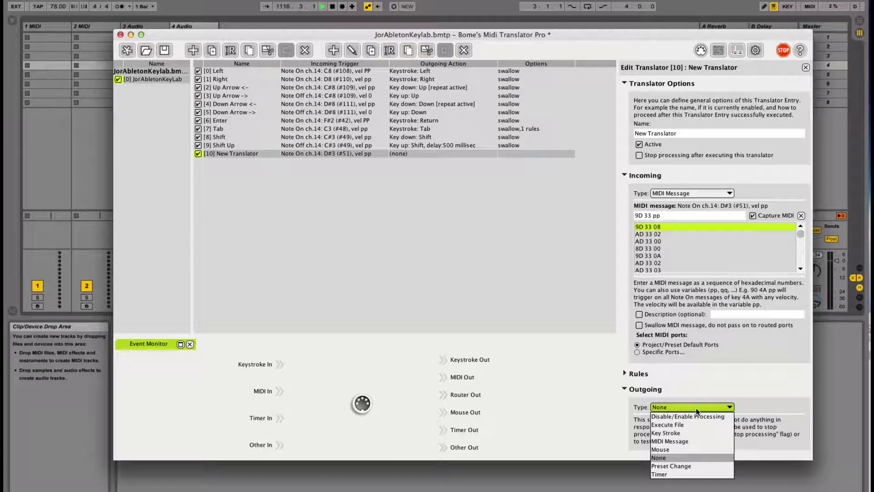
{"action": "left_click", "coordinate": [717, 432]}
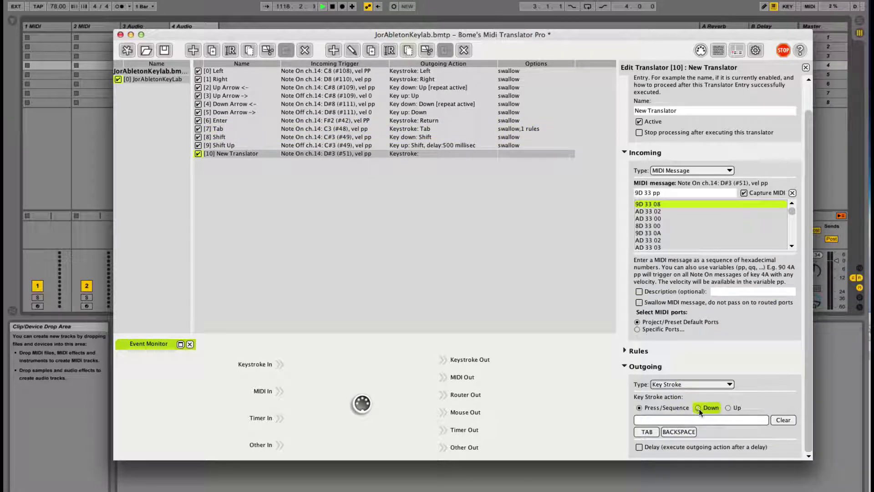
{"action": "left_click", "coordinate": [650, 422]}
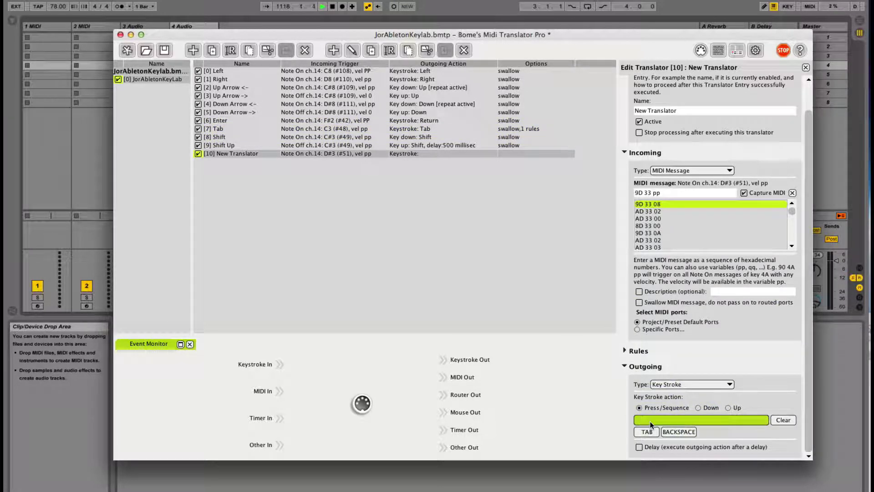
{"action": "key", "text": "Right"}
Select the Shift translator, save the project and switch back to Ableton Live.
{"action": "left_click", "coordinate": [468, 150]}
{"action": "left_click", "coordinate": [460, 135]}
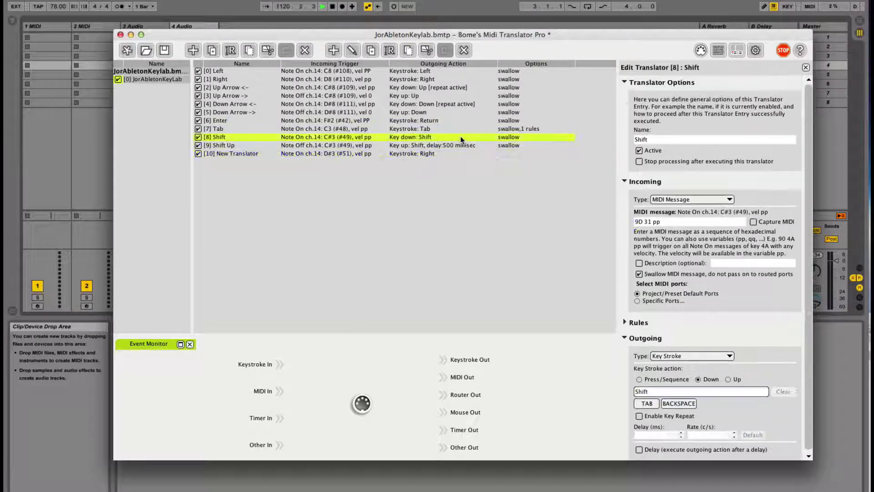
{"action": "key", "text": "super+s"}
{"action": "left_click", "coordinate": [452, 120], "text": "super"}
{"action": "key", "text": "super+tab"}
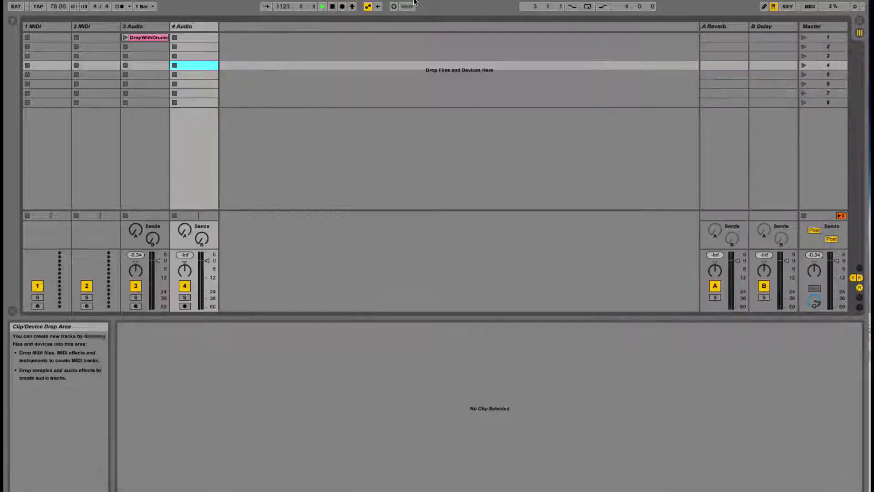
Select the track 2, row 3 clip slot and move the selection around the grid.
{"action": "left_click", "coordinate": [105, 58]}
{"action": "key", "text": "Right"}
{"action": "key", "text": "Right"}
{"action": "key", "text": "Right"}
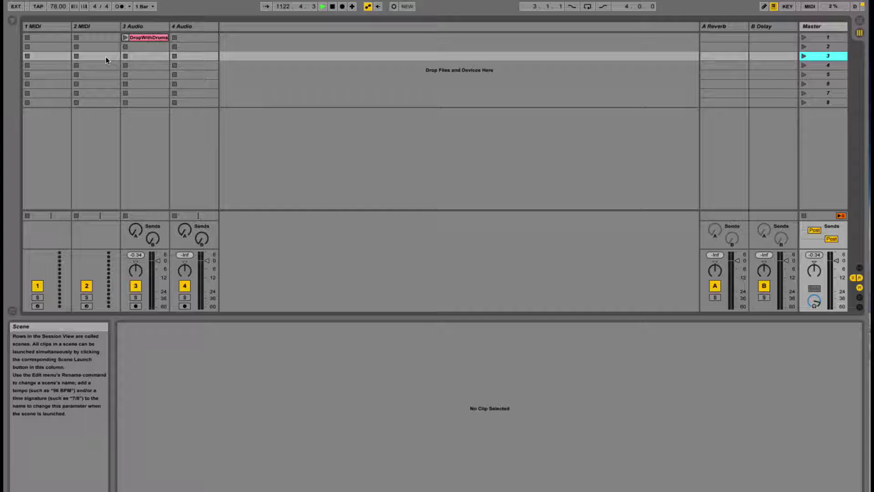
{"action": "key", "text": "Left"}
{"action": "key", "text": "Left"}
{"action": "key", "text": "Left"}
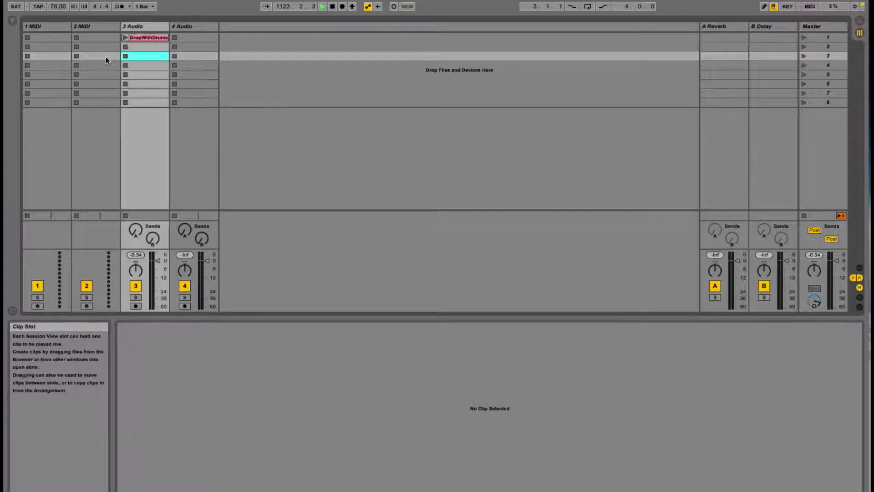
{"action": "key", "text": "Right"}
{"action": "key", "text": "Up"}
{"action": "key", "text": "Up"}
{"action": "key", "text": "Right"}
{"action": "key", "text": "Right"}
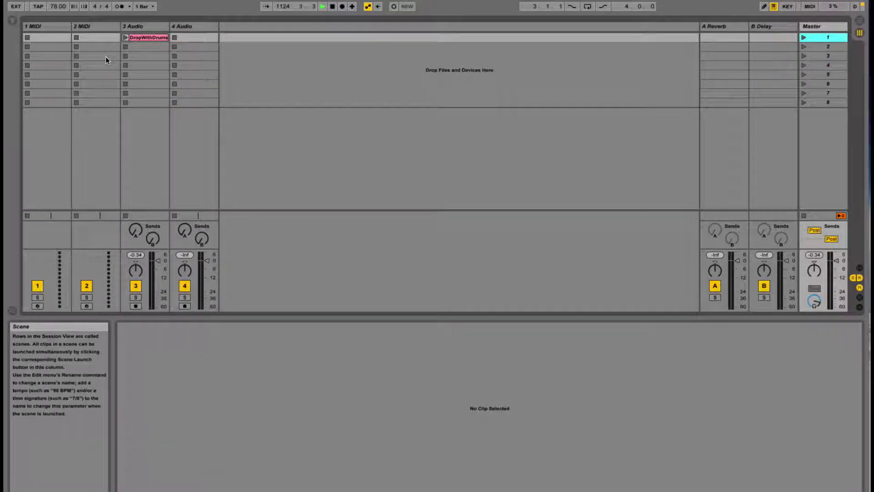
{"action": "key", "text": "Down"}
{"action": "key", "text": "Down"}
{"action": "key", "text": "Down"}
{"action": "key", "text": "Down"}
{"action": "key", "text": "Down"}
{"action": "key", "text": "Left"}
{"action": "key", "text": "Left"}
{"action": "key", "text": "Right"}
{"action": "key", "text": "Right"}
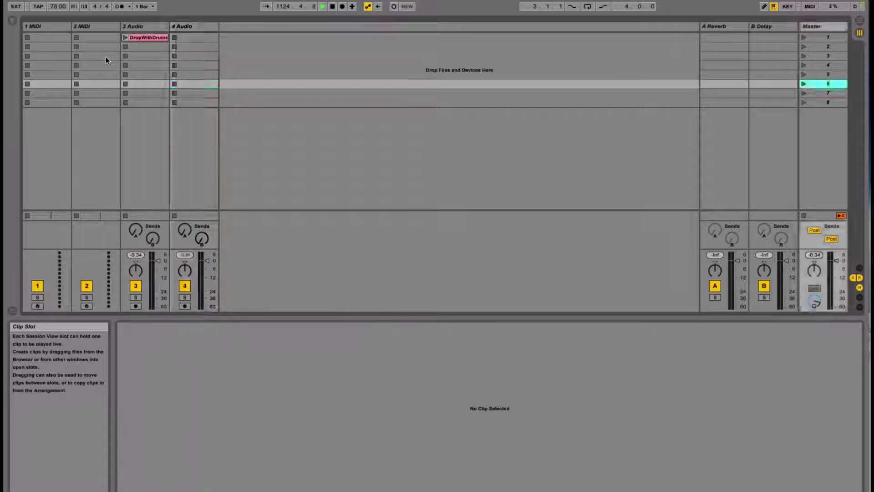
{"action": "key", "text": "Left"}
{"action": "key", "text": "Left"}
{"action": "key", "text": "Left"}
{"action": "key", "text": "Left"}
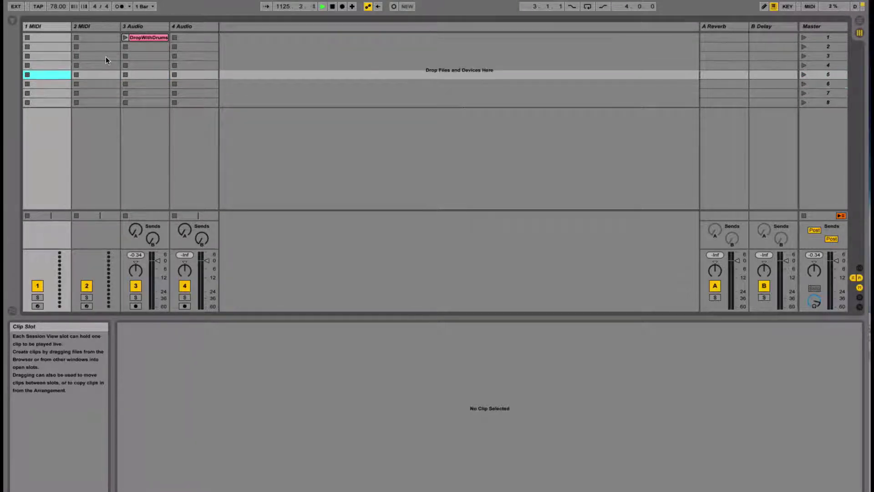
{"action": "key", "text": "Up"}
{"action": "key", "text": "Right"}
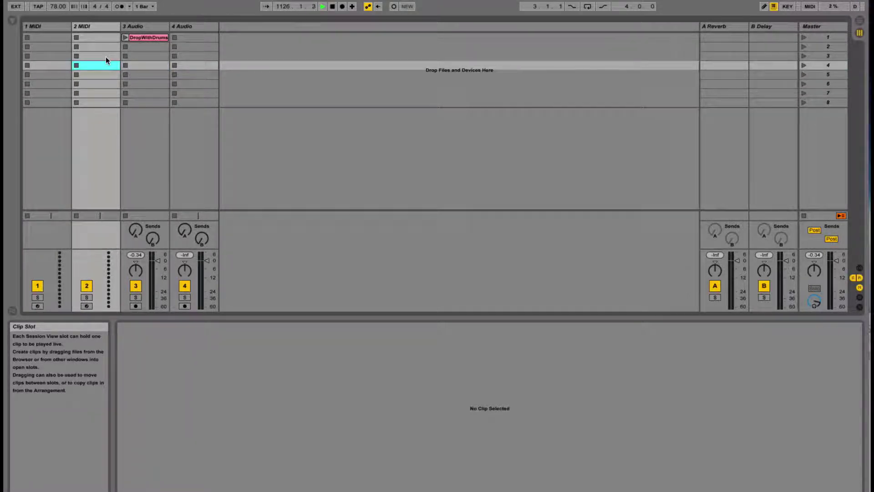
Toggle Arrangement/Session and Clip View with Tab and Shift+Tab, then show all windows.
{"action": "key", "text": "Tab"}
{"action": "key", "text": "Tab"}
{"action": "key", "text": "Tab"}
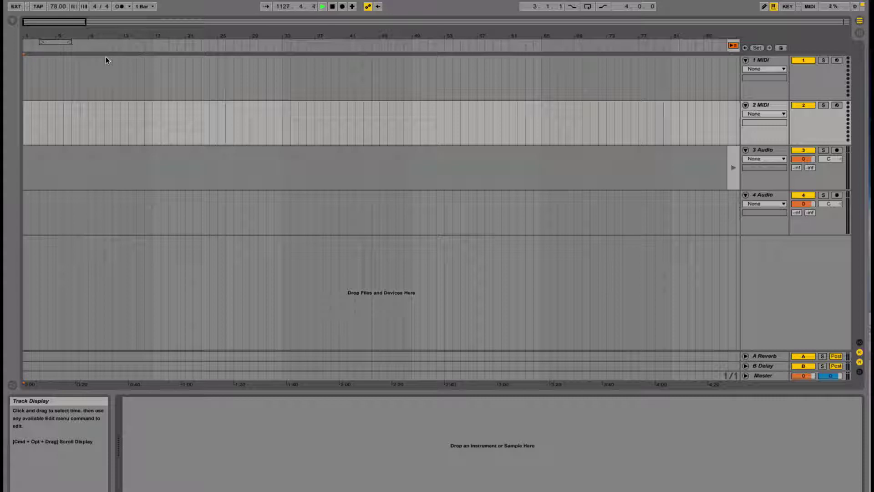
{"action": "key", "text": "shift+Tab"}
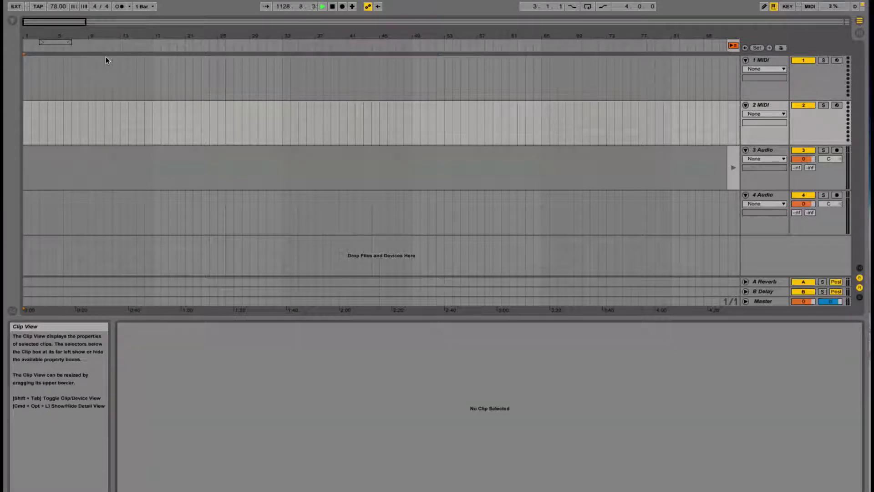
{"action": "key", "text": "Tab"}
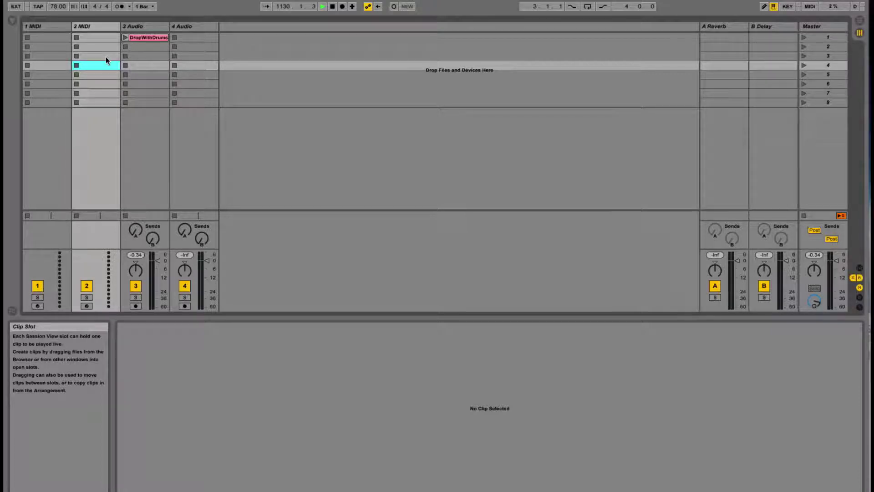
{"action": "key", "text": "ctrl+Up"}
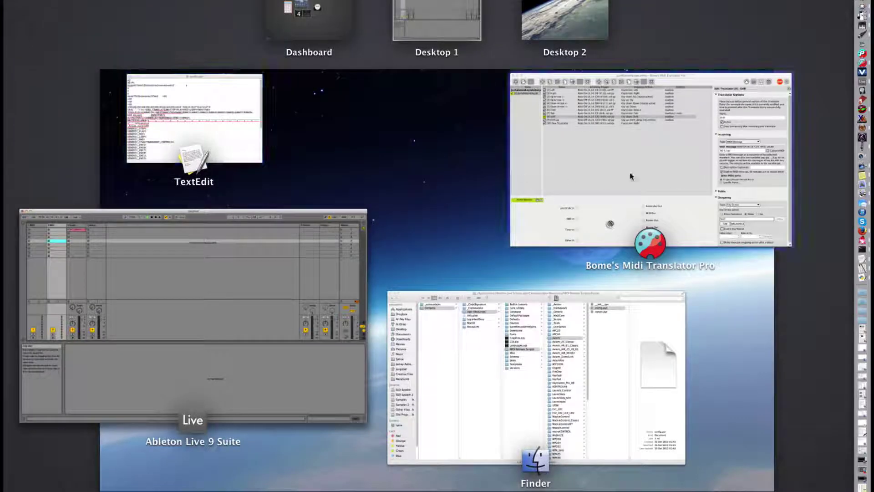
Bring Bome's forward and delete the [10] New Translator entry.
{"action": "left_click", "coordinate": [630, 172]}
{"action": "left_click", "coordinate": [368, 156]}
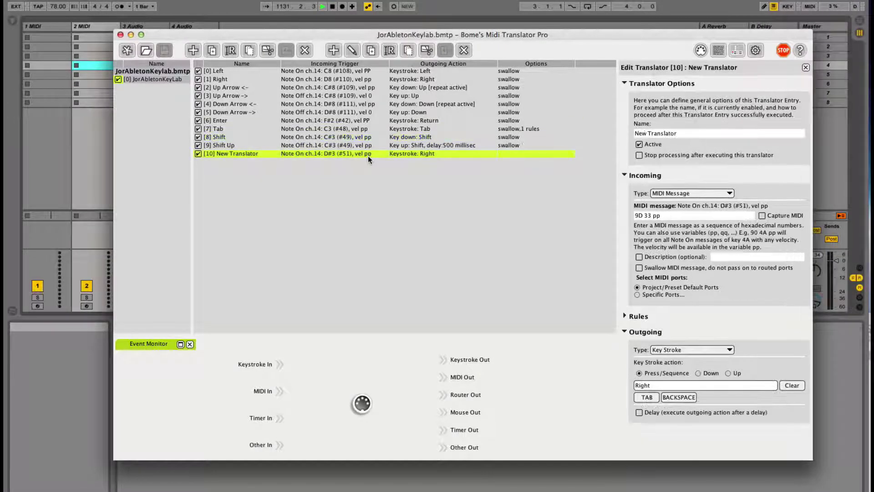
{"action": "key", "text": "Delete"}
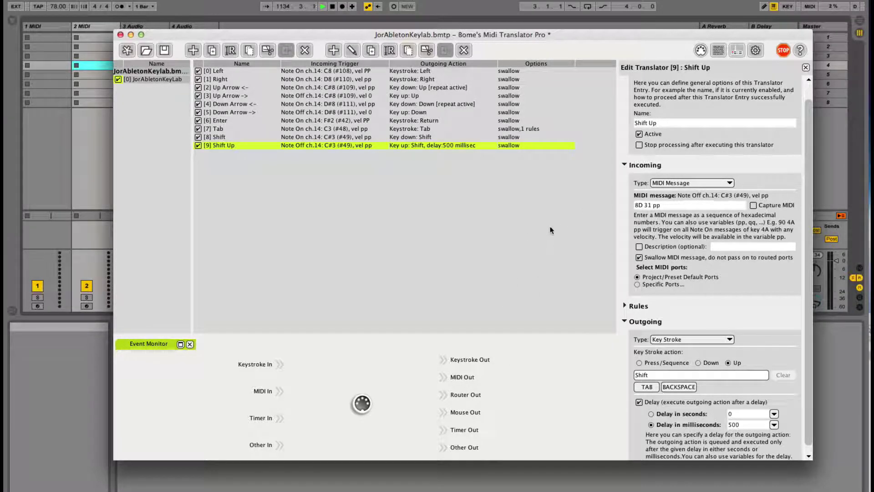
Select the [7] Tab translator and inspect its pp<0 exit rule.
{"action": "left_click", "coordinate": [570, 128], "text": "super"}
{"action": "left_click", "coordinate": [570, 129]}
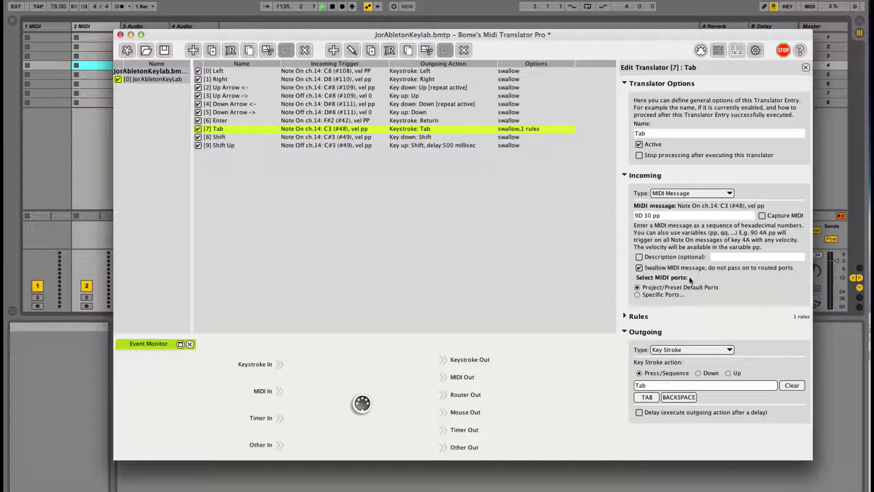
{"action": "left_click", "coordinate": [694, 316]}
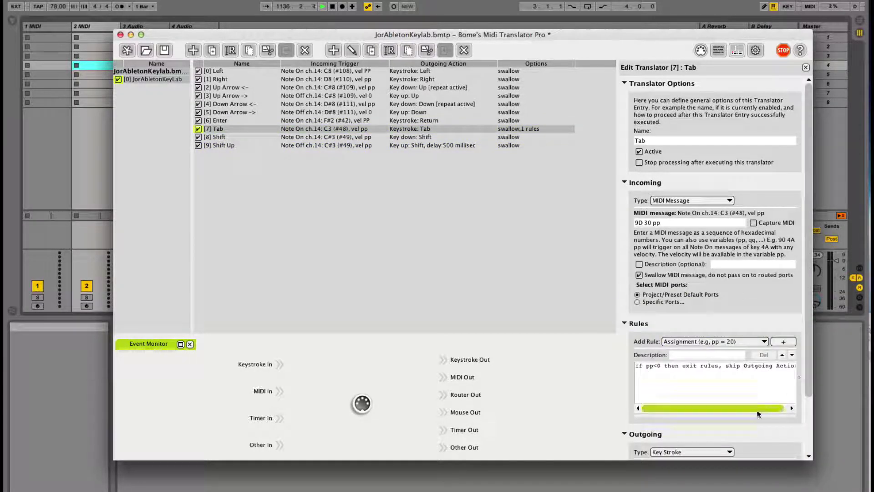
{"action": "left_click", "coordinate": [733, 366]}
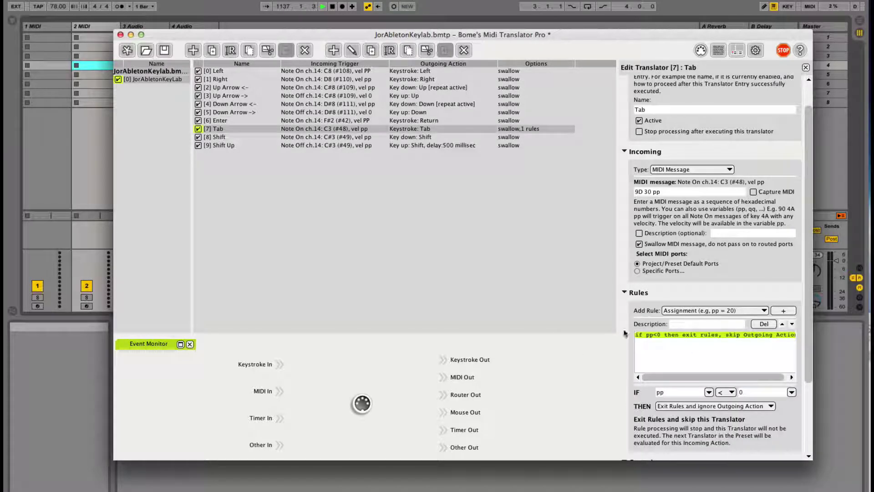
Select the [8] Shift translator, then hide Bome's to return to Live.
{"action": "left_click", "coordinate": [476, 138]}
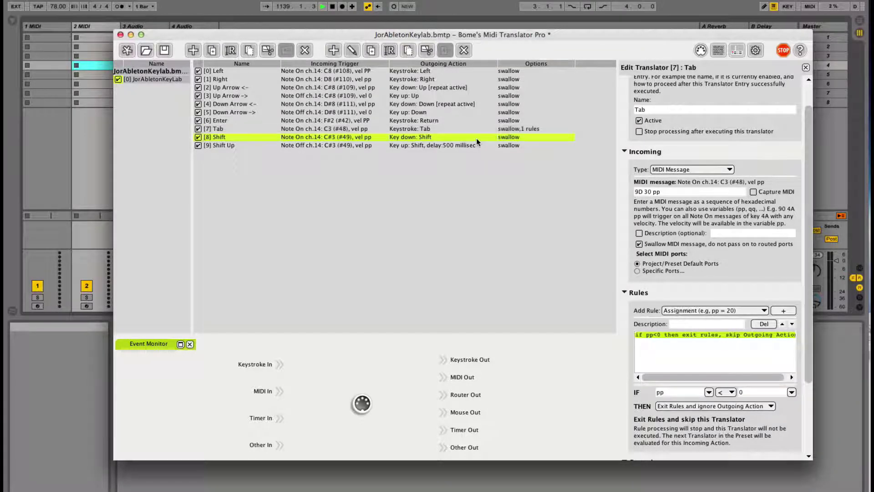
{"action": "left_click", "coordinate": [454, 147], "text": "shift"}
{"action": "left_click", "coordinate": [444, 138]}
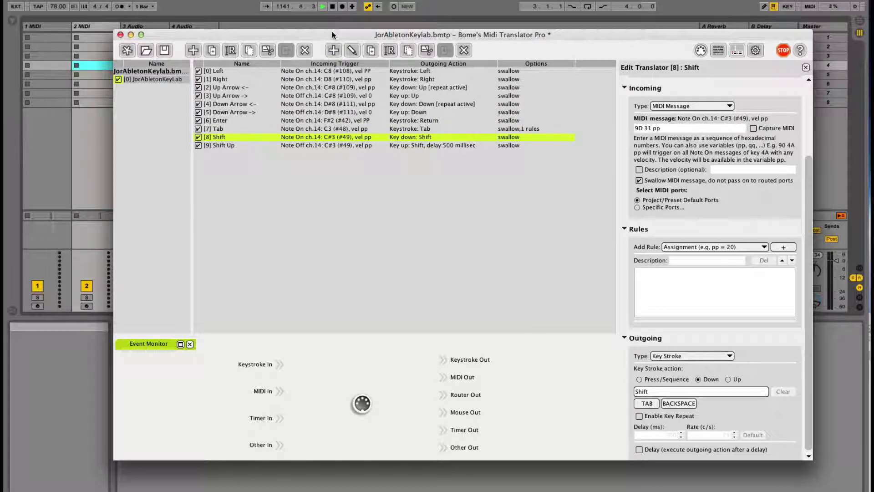
{"action": "left_click", "coordinate": [207, 2]}
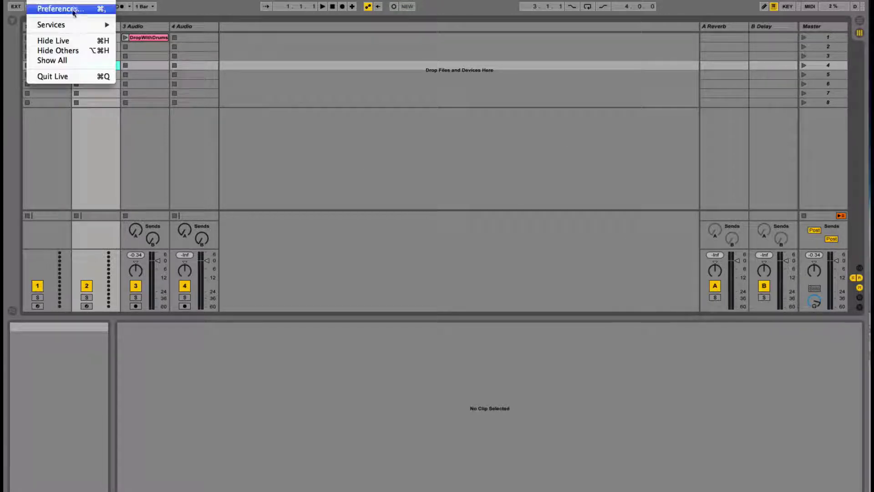
Scroll through the Control Surface 1 list in MIDI/Sync preferences, leaving it at None.
{"action": "left_click", "coordinate": [73, 9]}
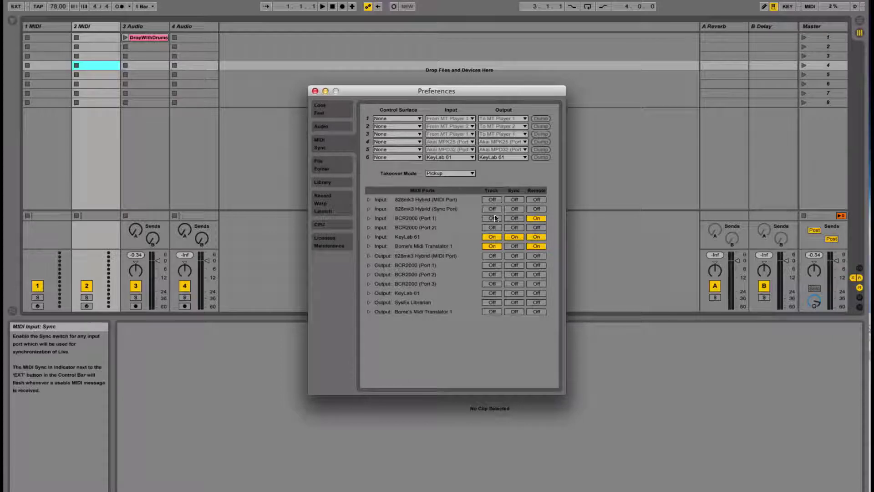
{"action": "left_click", "coordinate": [394, 119]}
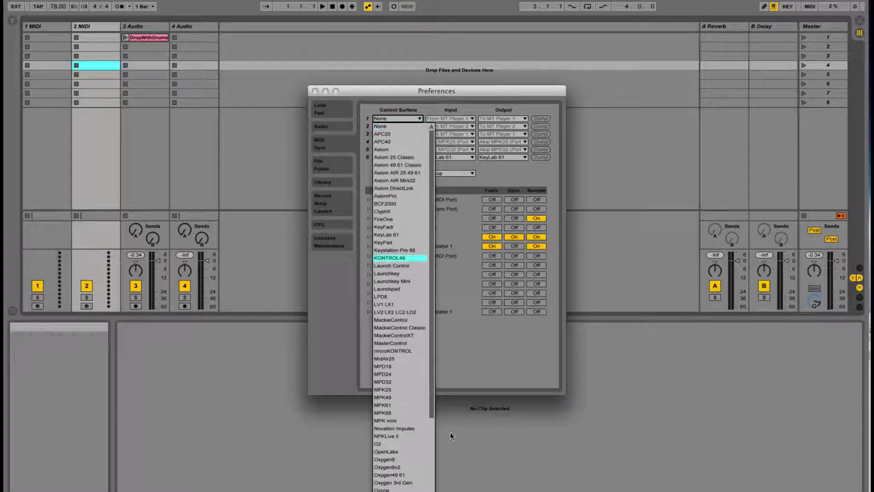
{"action": "scroll", "coordinate": [402, 330], "scroll_direction": "down", "scroll_amount": 5}
{"action": "scroll", "coordinate": [405, 373], "scroll_direction": "up", "scroll_amount": 5}
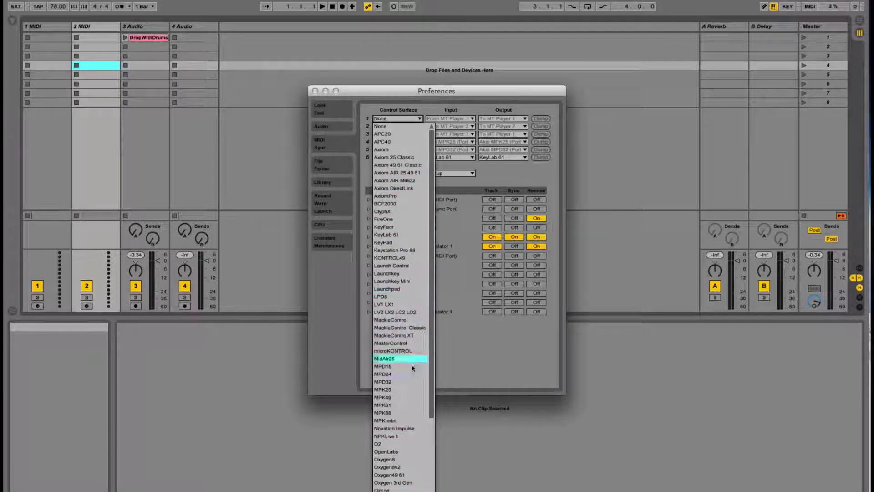
{"action": "scroll", "coordinate": [416, 389], "scroll_direction": "down", "scroll_amount": 5}
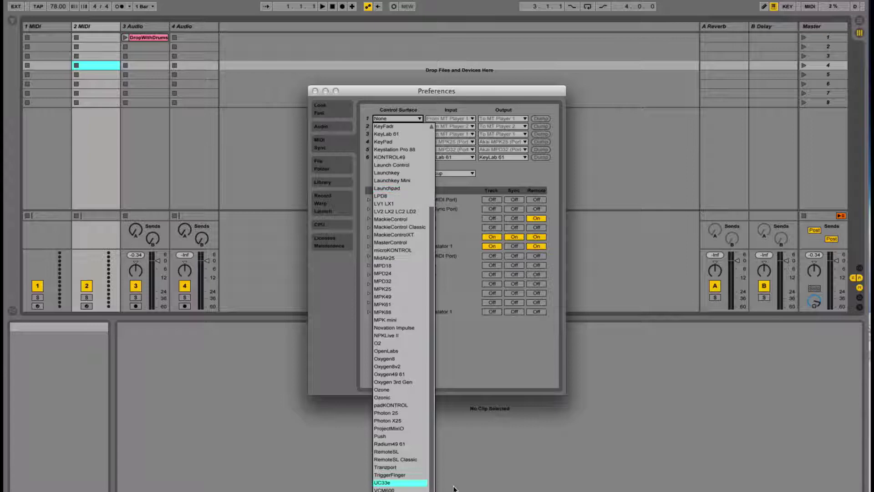
{"action": "left_click", "coordinate": [494, 374]}
Show the package contents of Ableton Live 9 Suite from the Applications folder.
{"action": "mouse_move", "coordinate": [860, 419]}
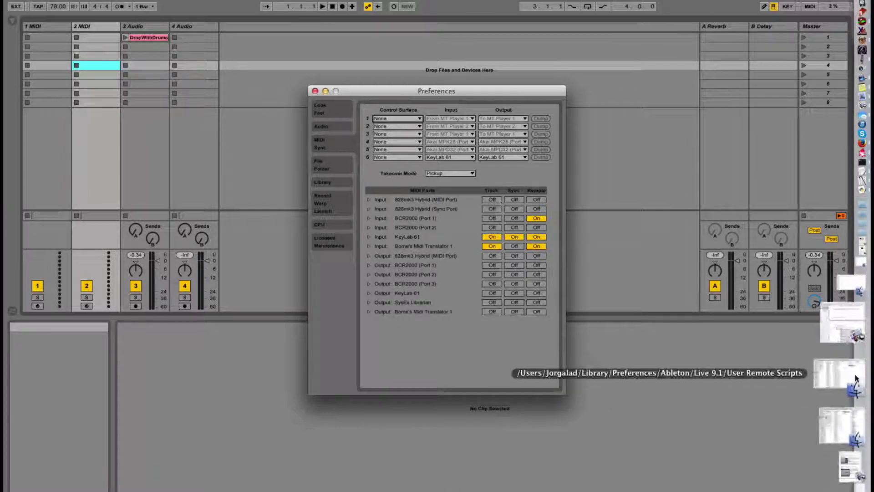
{"action": "left_click", "coordinate": [840, 292]}
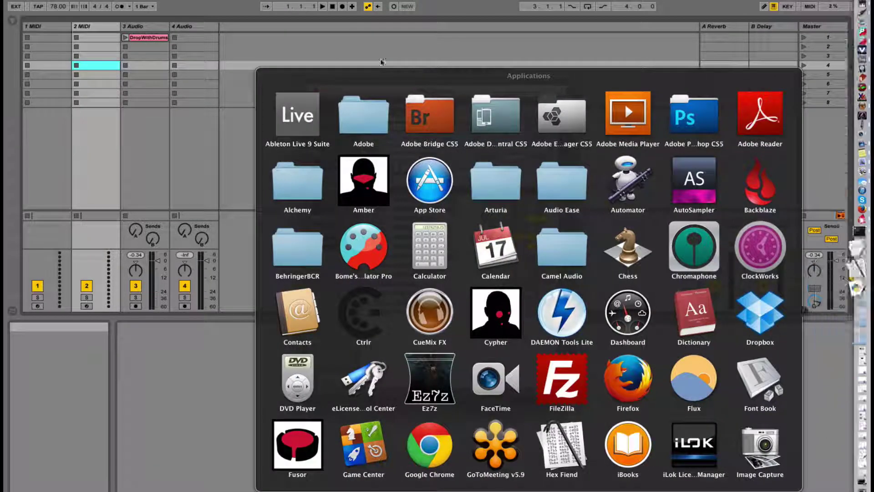
{"action": "scroll", "coordinate": [514, 282], "scroll_direction": "down", "scroll_amount": 10}
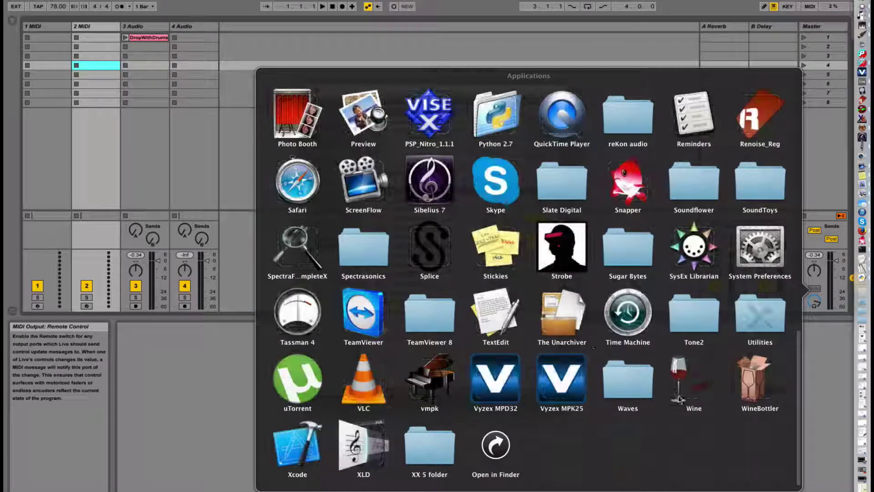
{"action": "left_click", "coordinate": [513, 437]}
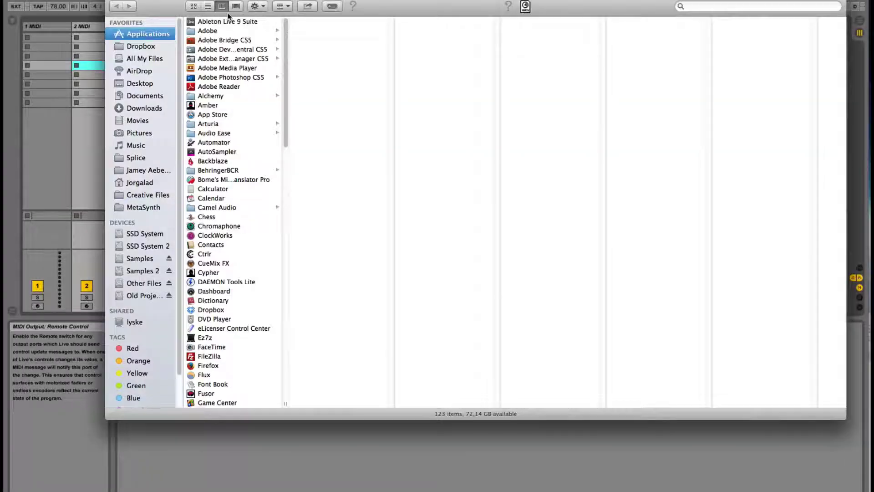
{"action": "left_click", "coordinate": [229, 22]}
{"action": "right_click", "coordinate": [229, 22]}
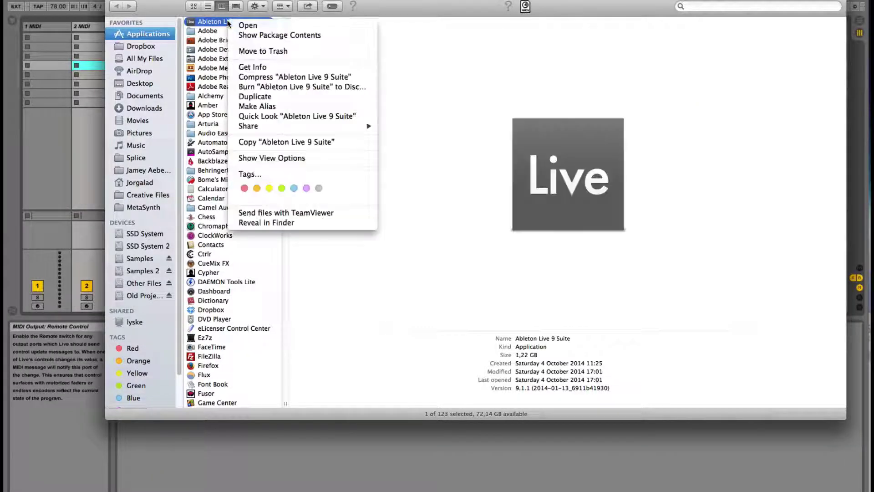
{"action": "left_click", "coordinate": [306, 35]}
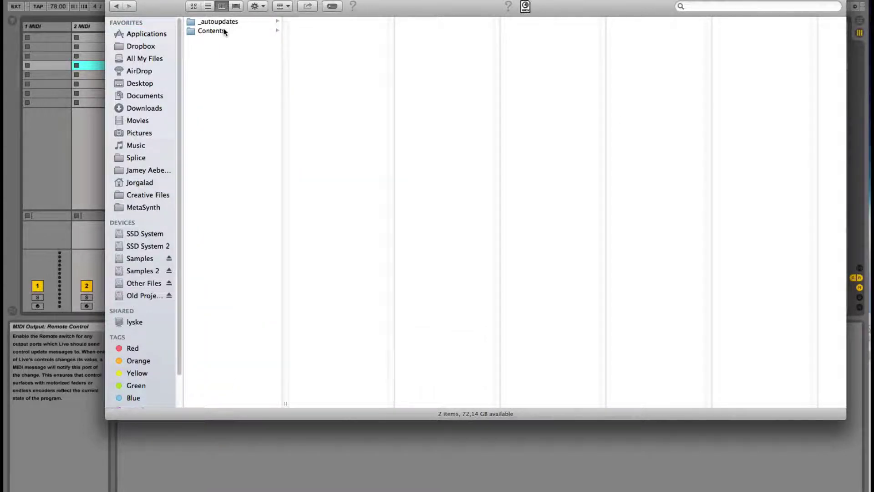
Browse into Contents/App-Resources/MIDI Remote Scripts and widen that column.
{"action": "left_click", "coordinate": [225, 31]}
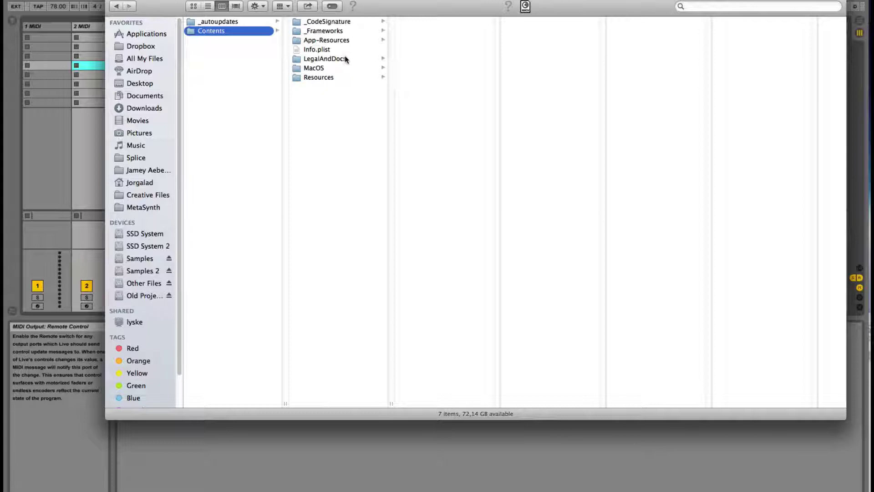
{"action": "left_click", "coordinate": [343, 70]}
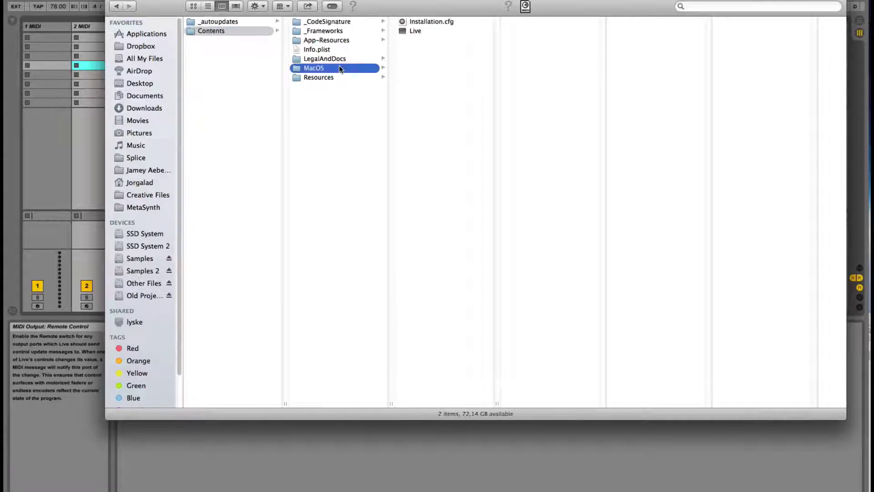
{"action": "left_click", "coordinate": [341, 40]}
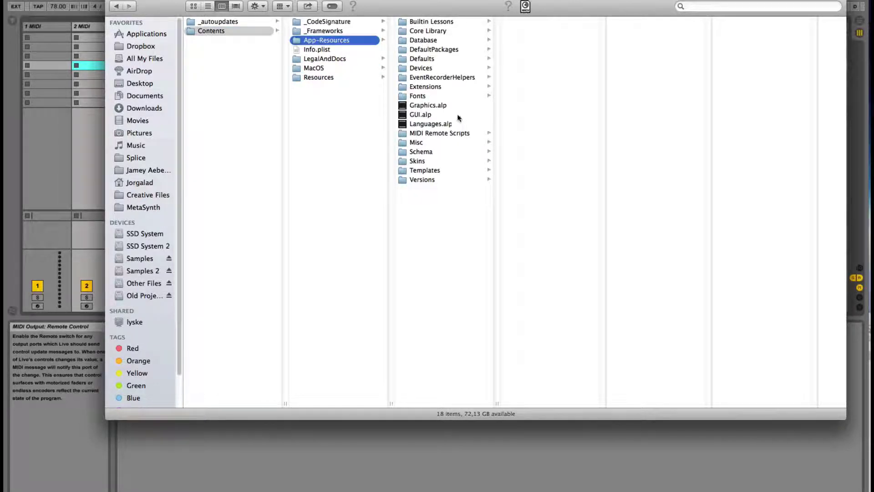
{"action": "left_click", "coordinate": [461, 132]}
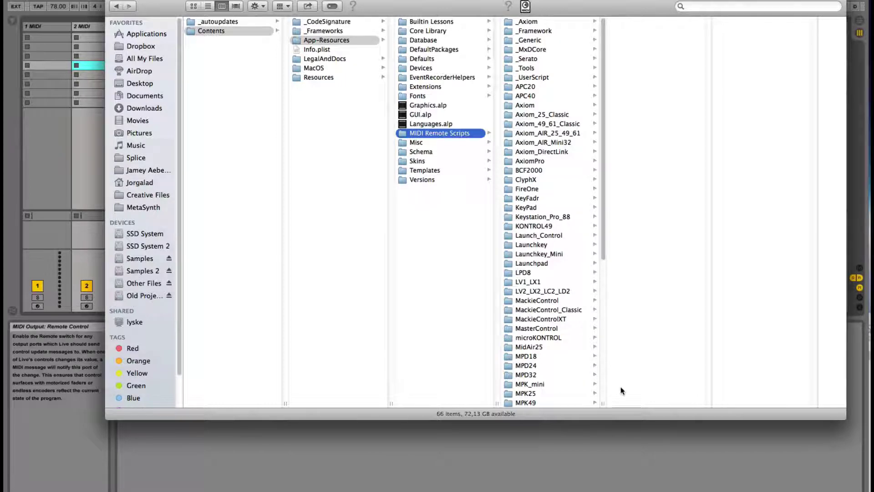
{"action": "left_click_drag", "start_coordinate": [603, 402], "coordinate": [715, 137]}
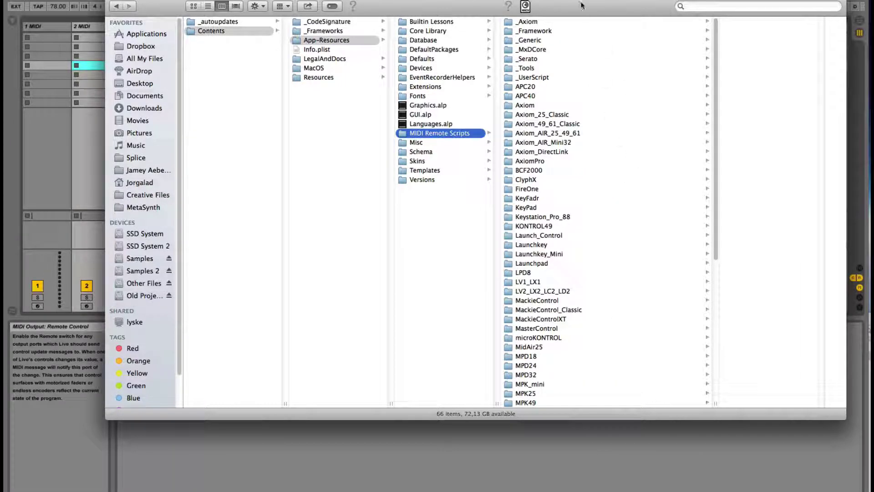
Check Live's control surface list for row 1 in Preferences without changing it.
{"action": "left_click_drag", "start_coordinate": [581, 5], "coordinate": [565, 259]}
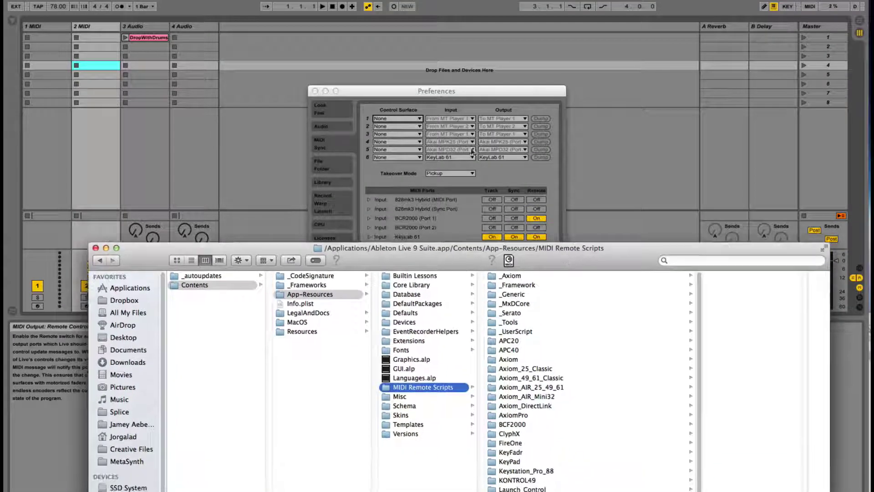
{"action": "left_click", "coordinate": [401, 123]}
{"action": "left_click", "coordinate": [401, 120]}
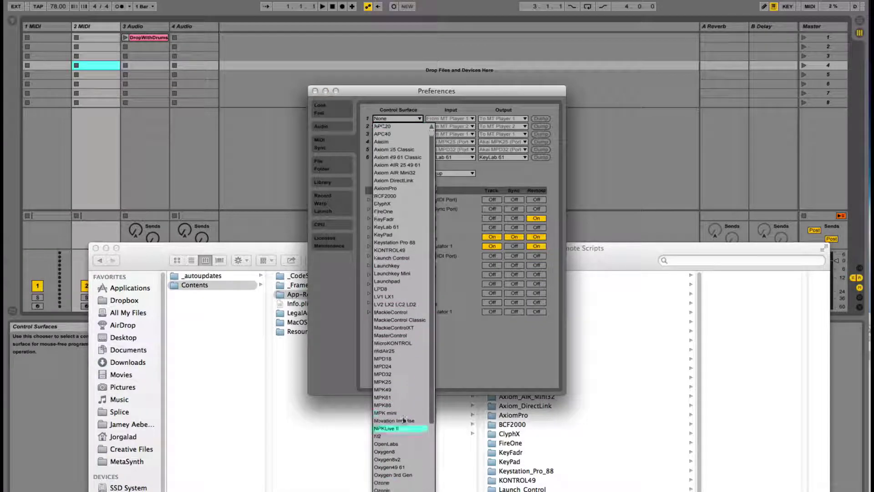
{"action": "left_click", "coordinate": [150, 247]}
Bring the Finder window back to the top and open the BCF2000 script folder.
{"action": "left_click", "coordinate": [149, 246]}
{"action": "left_click_drag", "start_coordinate": [572, 249], "coordinate": [500, 53]}
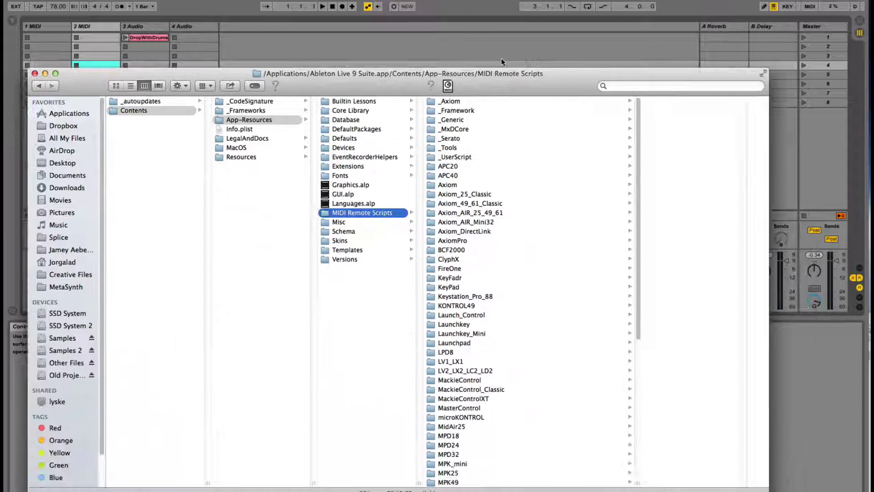
{"action": "left_click", "coordinate": [473, 222]}
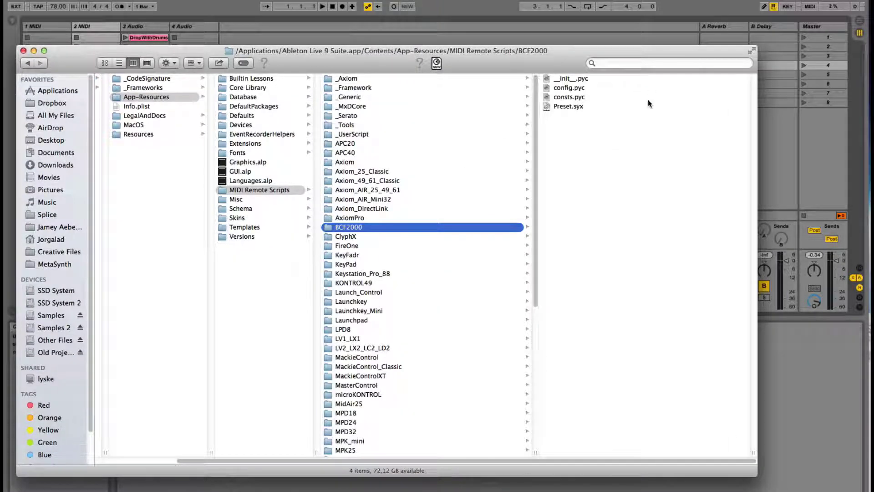
Look over the BCF2000 files, then open config.pyc in IDLE.
{"action": "left_click", "coordinate": [628, 95]}
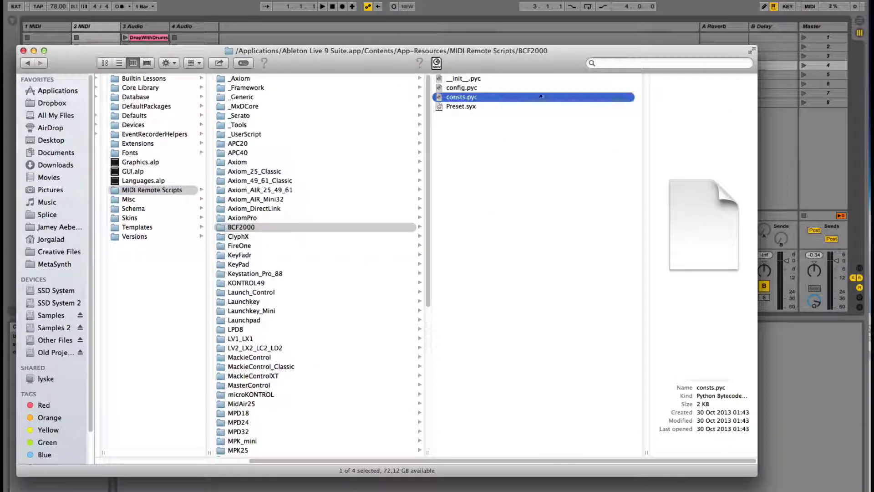
{"action": "left_click", "coordinate": [485, 86]}
{"action": "left_click", "coordinate": [485, 78]}
{"action": "left_click", "coordinate": [485, 87]}
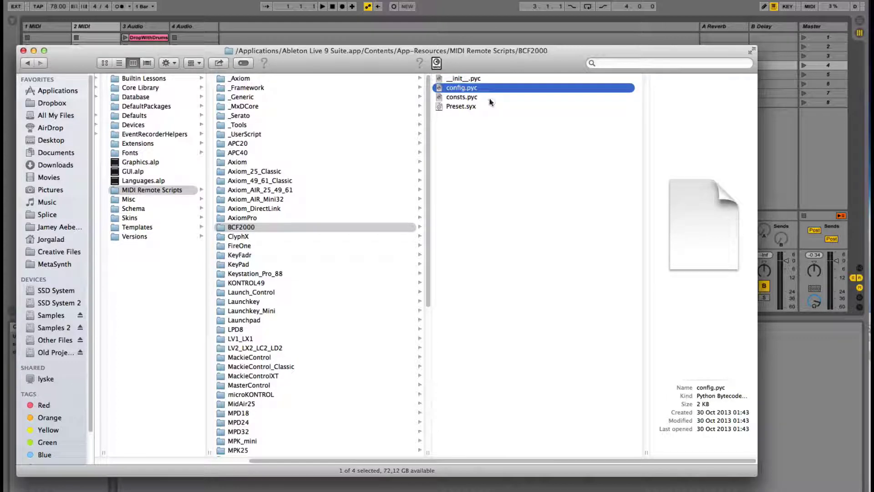
{"action": "right_click", "coordinate": [486, 88]}
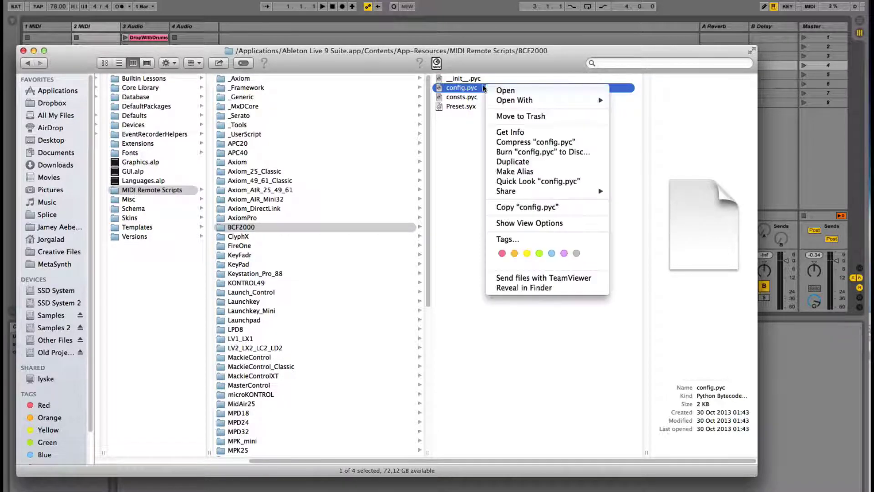
{"action": "mouse_move", "coordinate": [591, 100]}
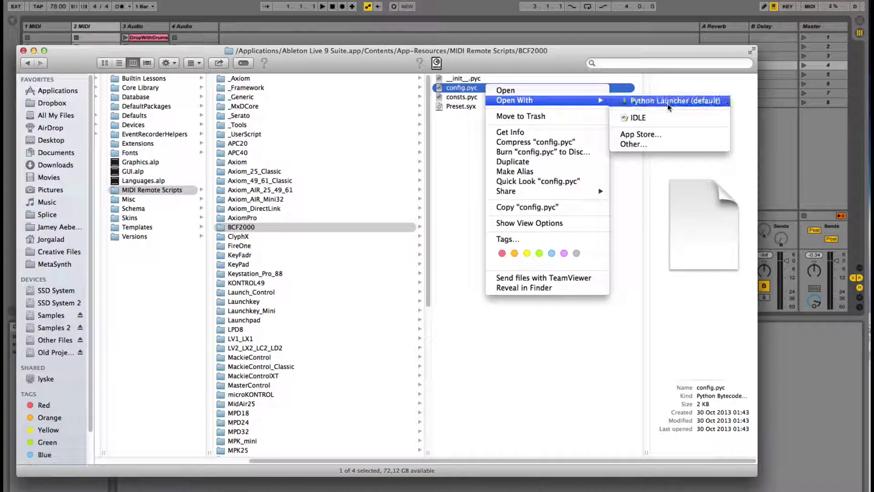
{"action": "left_click", "coordinate": [666, 116]}
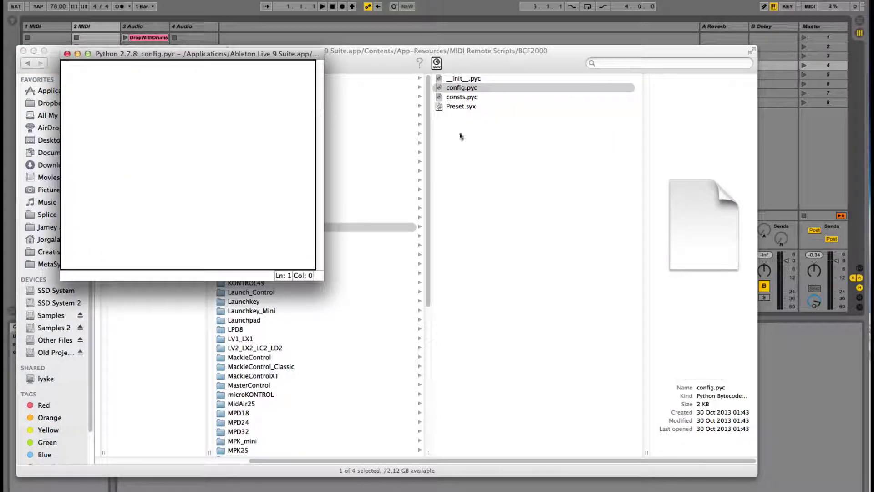
Choose Open With > Other for config.pyc and move the empty Python window aside.
{"action": "right_click", "coordinate": [481, 88]}
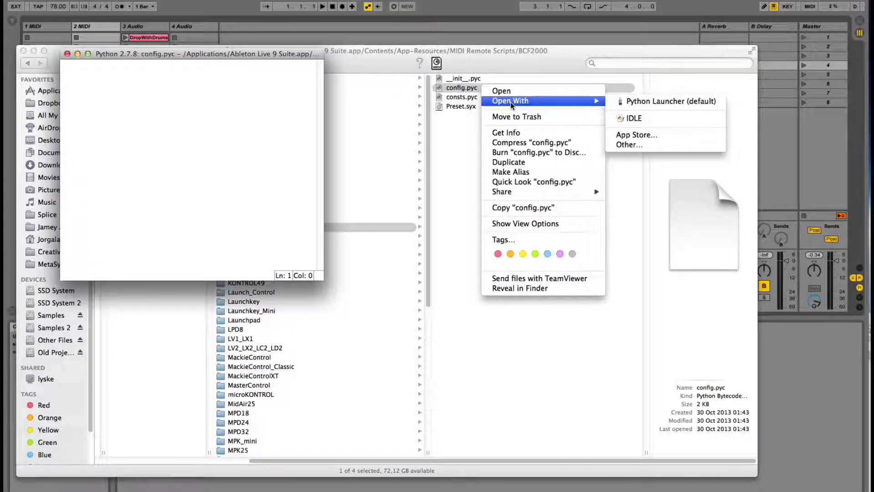
{"action": "mouse_move", "coordinate": [592, 101]}
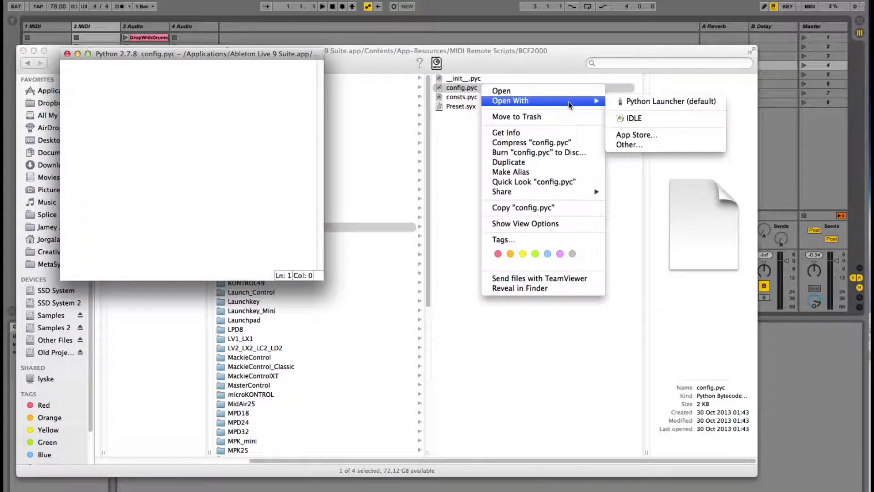
{"action": "left_click", "coordinate": [625, 144]}
{"action": "left_click_drag", "start_coordinate": [75, 54], "coordinate": [542, 279]}
Close the empty IDLE window and open config.pyc with TextEdit from the application list.
{"action": "left_click", "coordinate": [534, 278]}
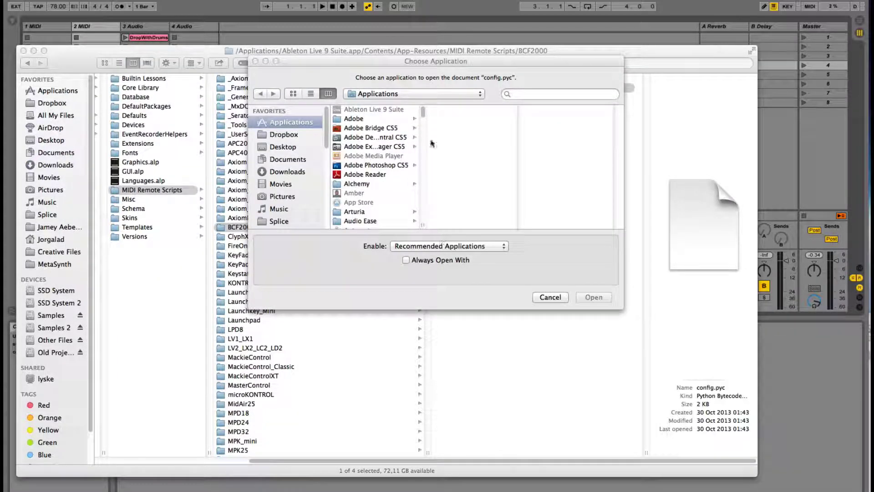
{"action": "scroll", "coordinate": [402, 184], "scroll_direction": "down", "scroll_amount": 5}
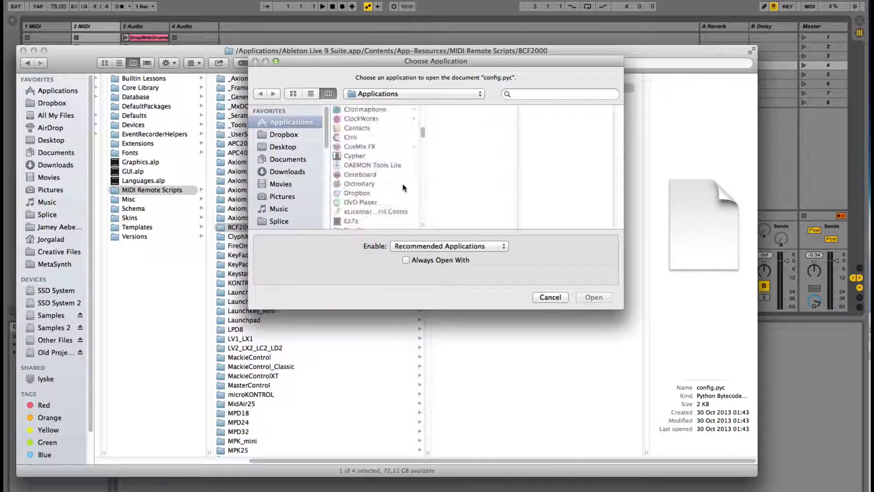
{"action": "scroll", "coordinate": [409, 202], "scroll_direction": "down", "scroll_amount": 5}
{"action": "scroll", "coordinate": [409, 201], "scroll_direction": "down", "scroll_amount": 8}
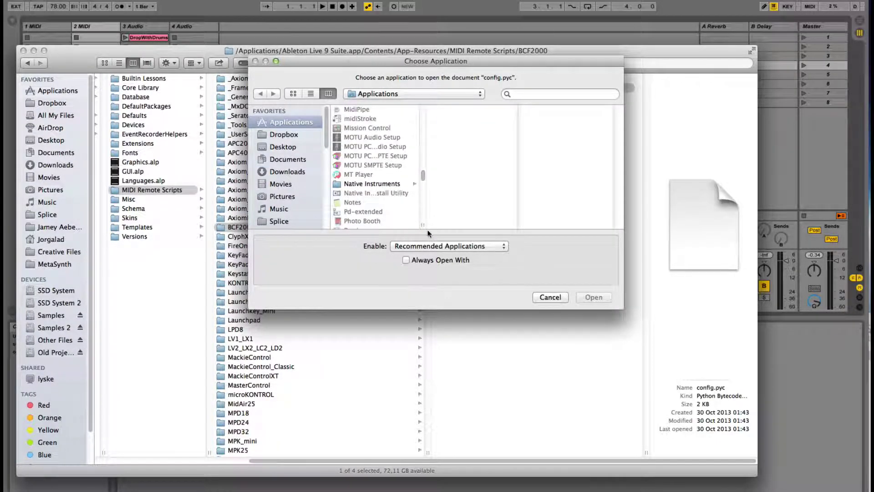
{"action": "scroll", "coordinate": [358, 190], "scroll_direction": "up", "scroll_amount": 5}
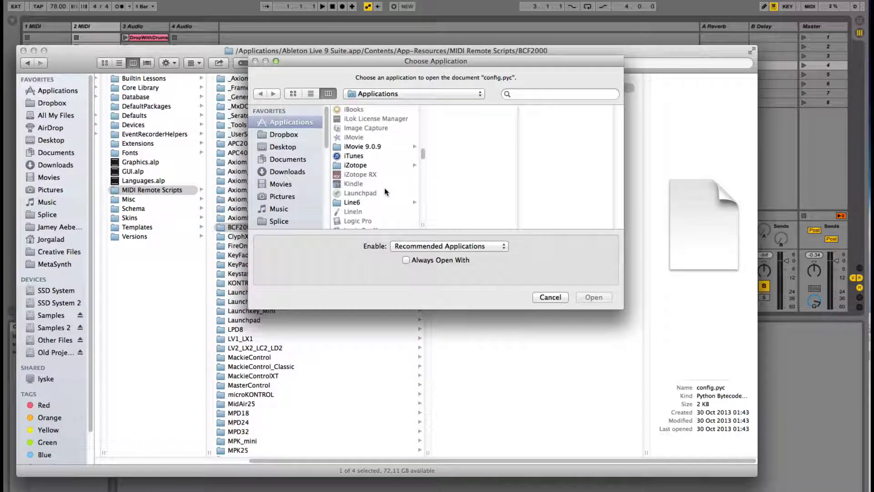
{"action": "scroll", "coordinate": [385, 192], "scroll_direction": "up", "scroll_amount": 4}
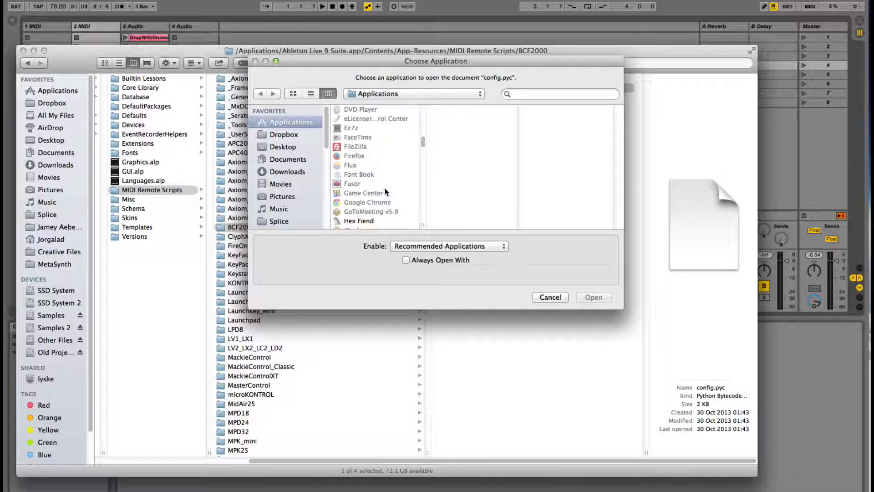
{"action": "scroll", "coordinate": [385, 192], "scroll_direction": "down", "scroll_amount": 5}
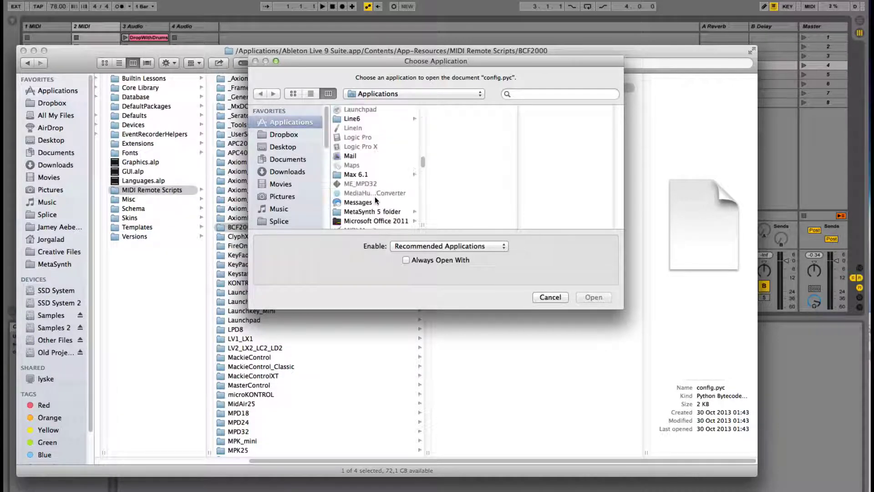
{"action": "scroll", "coordinate": [385, 199], "scroll_direction": "down", "scroll_amount": 2}
{"action": "scroll", "coordinate": [392, 195], "scroll_direction": "down", "scroll_amount": 6}
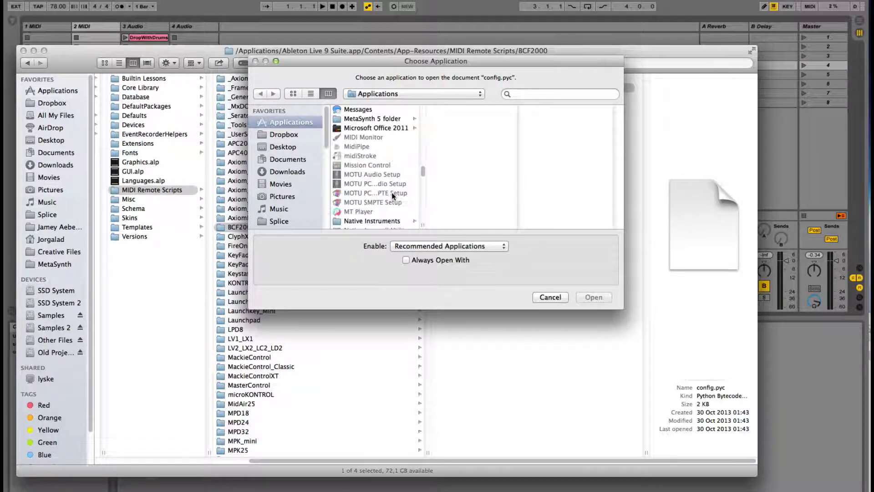
{"action": "scroll", "coordinate": [390, 196], "scroll_direction": "down", "scroll_amount": 10}
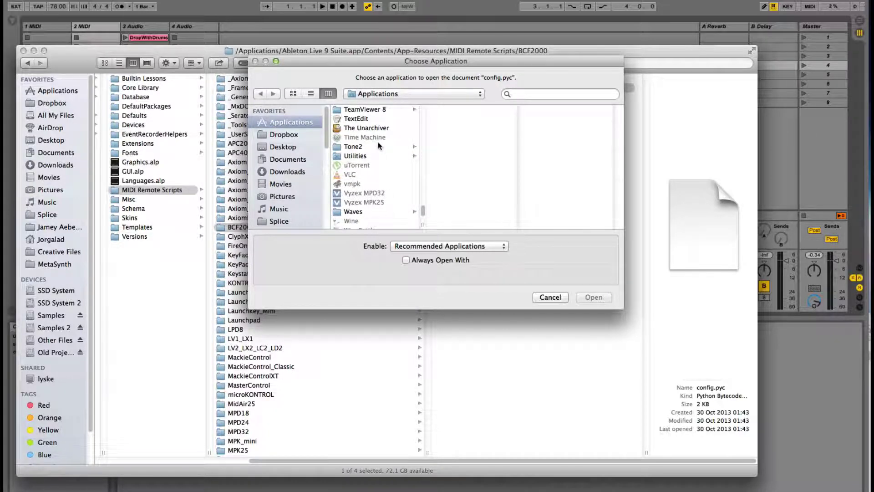
{"action": "scroll", "coordinate": [390, 130], "scroll_direction": "up", "scroll_amount": 1}
{"action": "left_click", "coordinate": [390, 128]}
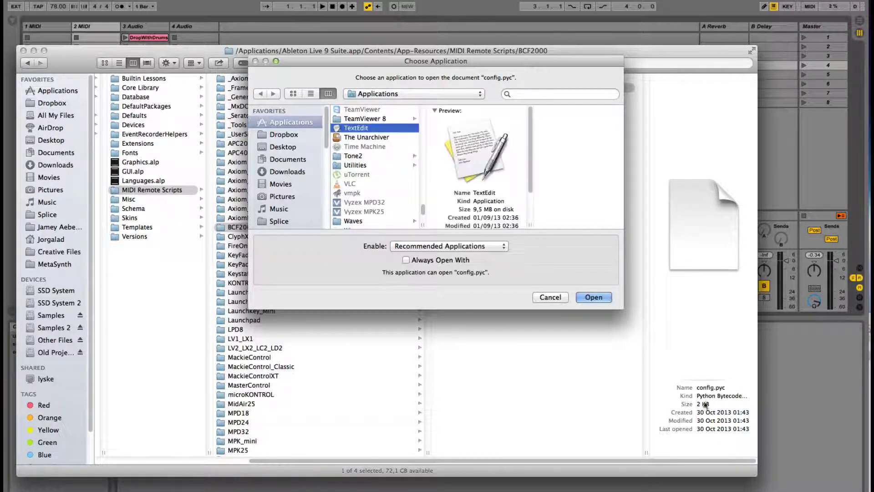
{"action": "left_click", "coordinate": [594, 297]}
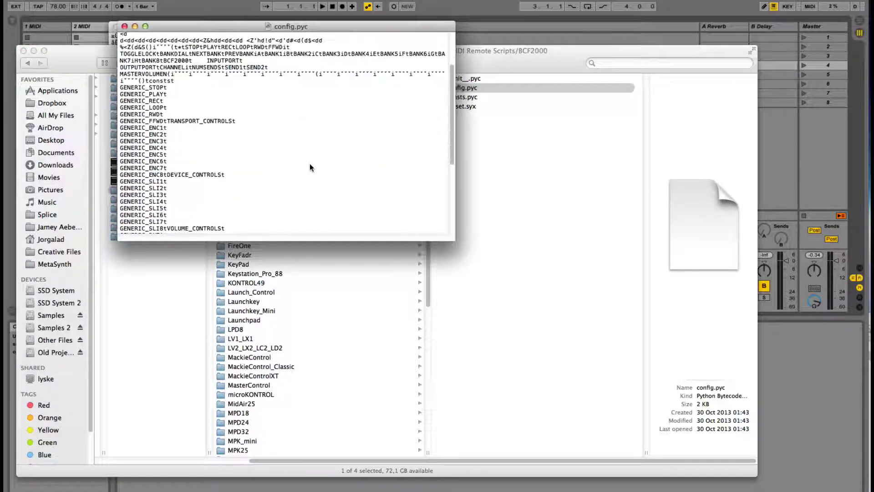
Scroll through config.pyc's GENERIC control-name strings in TextEdit, resizing the window for reading.
{"action": "scroll", "coordinate": [311, 166], "scroll_direction": "down", "scroll_amount": 5}
{"action": "scroll", "coordinate": [376, 204], "scroll_direction": "down", "scroll_amount": 4}
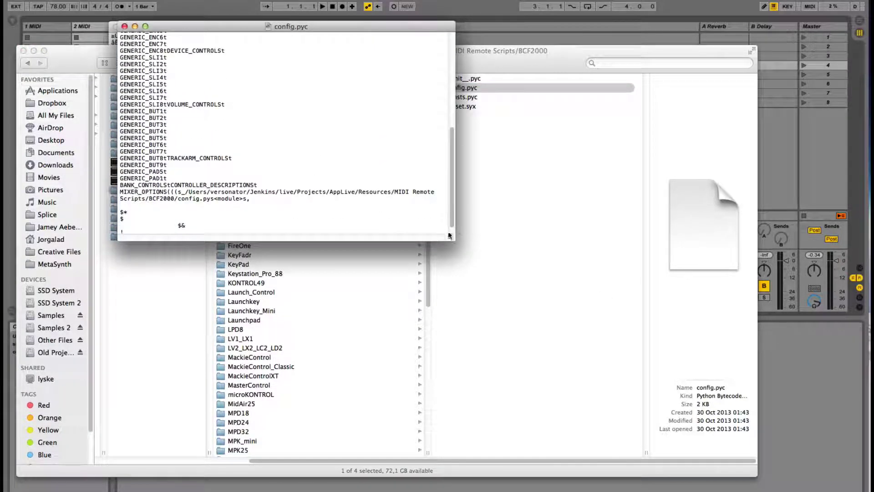
{"action": "left_click_drag", "start_coordinate": [447, 238], "coordinate": [609, 328]}
{"action": "scroll", "coordinate": [232, 240], "scroll_direction": "up", "scroll_amount": 3}
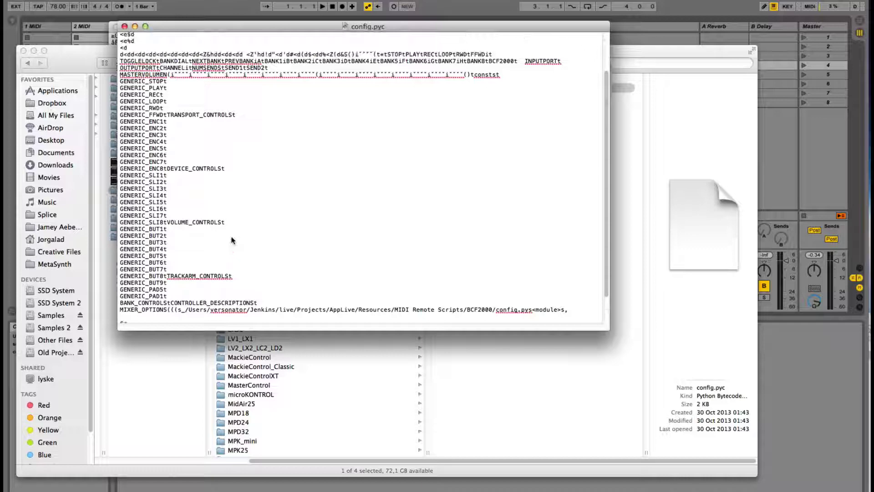
{"action": "scroll", "coordinate": [184, 175], "scroll_direction": "up", "scroll_amount": 3}
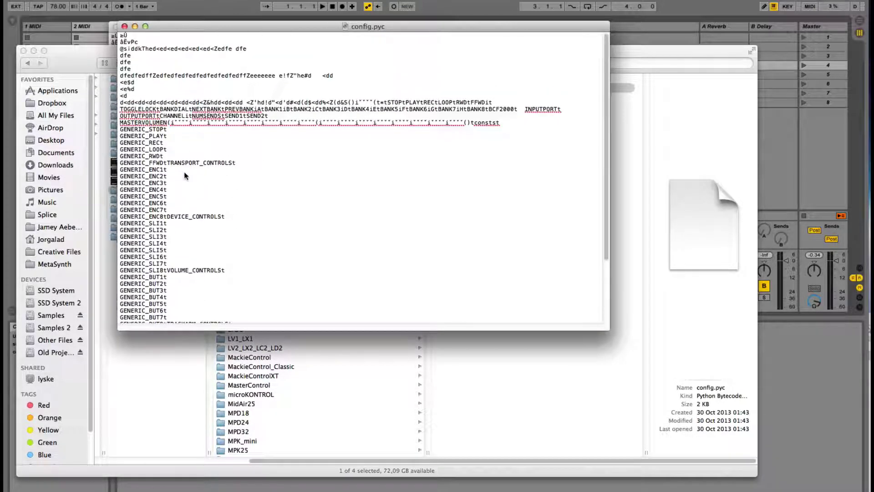
{"action": "left_click_drag", "start_coordinate": [240, 105], "coordinate": [346, 184]}
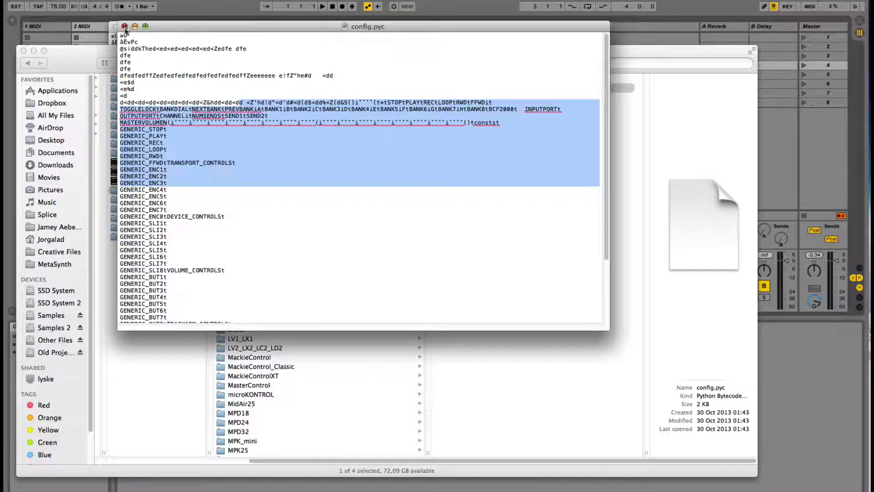
{"action": "left_click", "coordinate": [283, 162]}
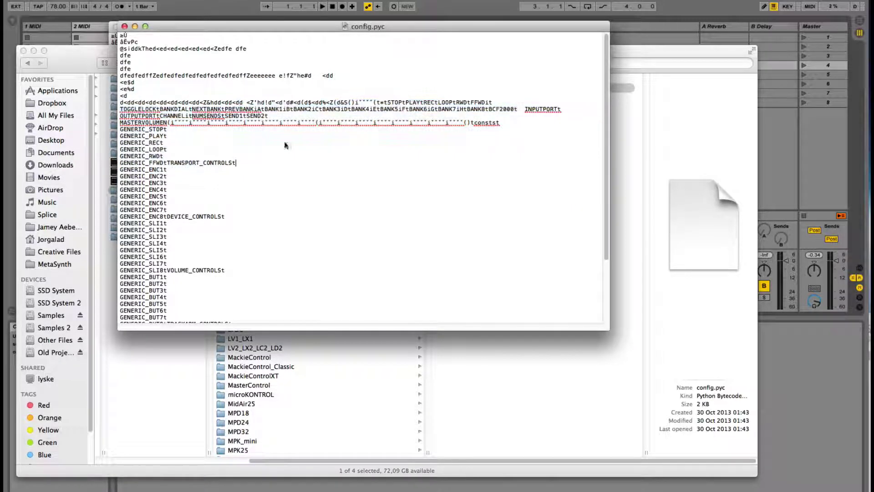
Close config.pyc and show the SSD System drive's top-level folders in Finder.
{"action": "left_click", "coordinate": [114, 28]}
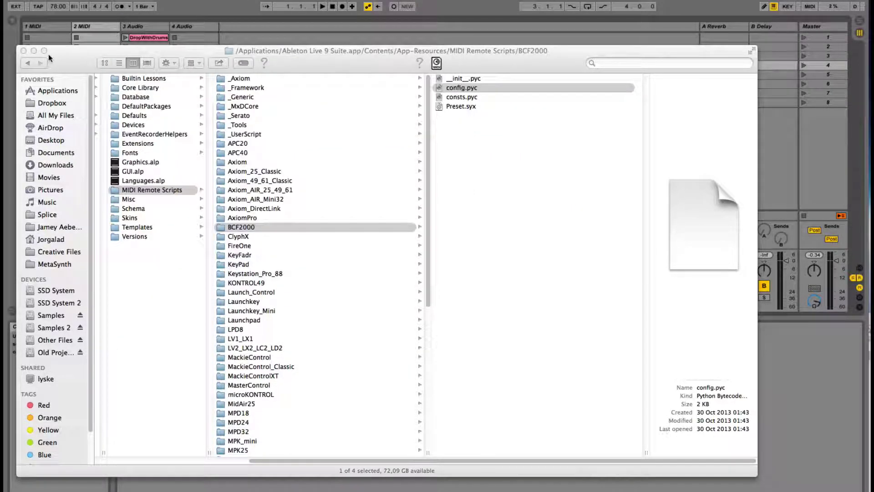
{"action": "left_click_drag", "start_coordinate": [79, 69], "coordinate": [113, 89]}
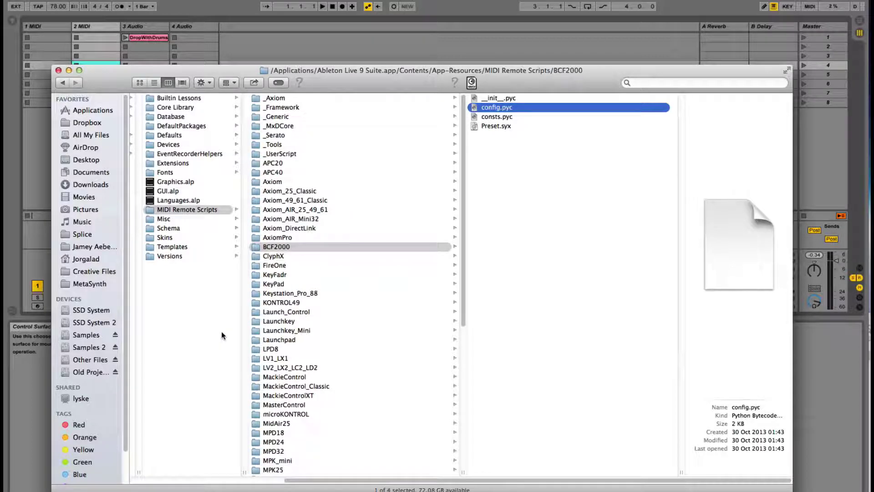
{"action": "scroll", "coordinate": [214, 291], "scroll_direction": "left", "scroll_amount": 5}
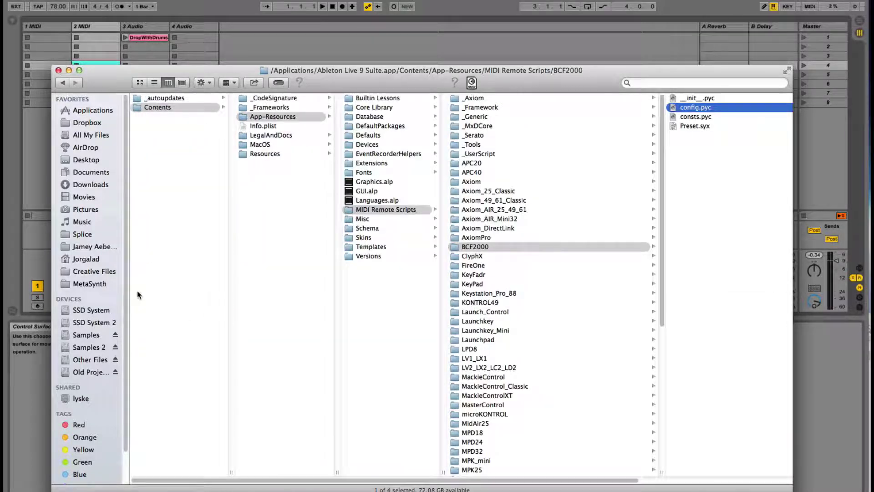
{"action": "left_click", "coordinate": [111, 314]}
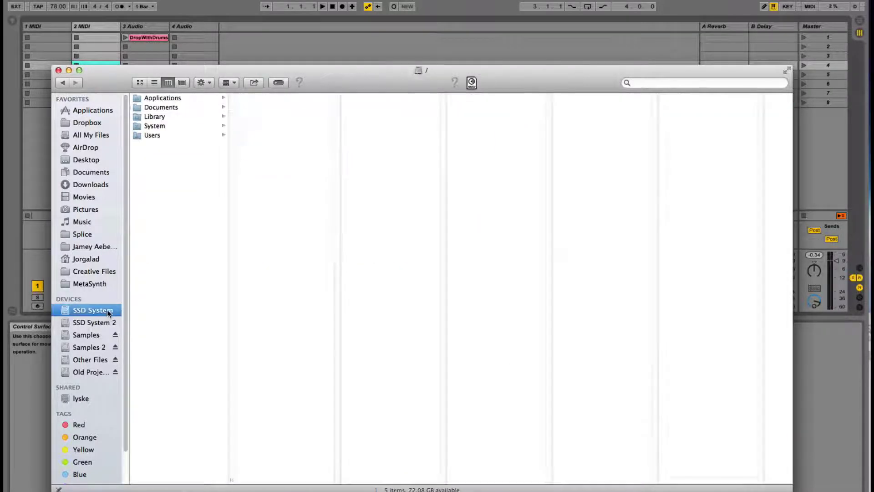
Navigate through Users to the Library folder inside the home folder.
{"action": "left_click", "coordinate": [171, 117]}
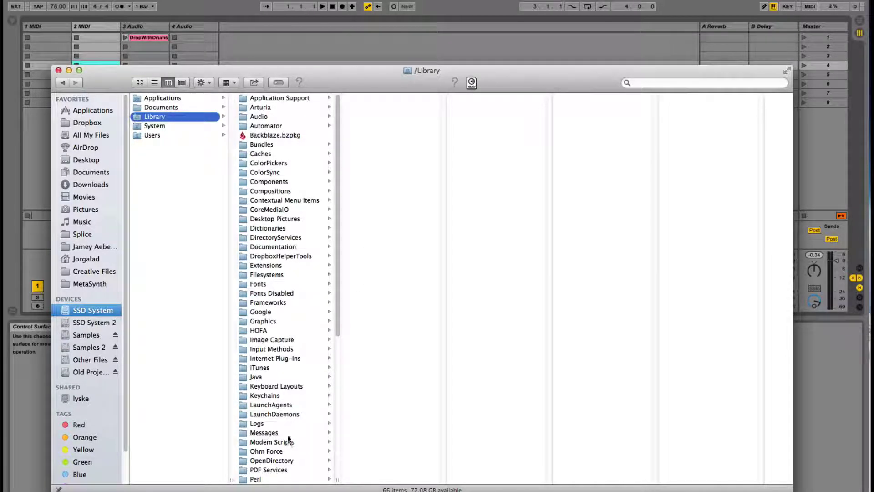
{"action": "scroll", "coordinate": [295, 415], "scroll_direction": "down", "scroll_amount": 1}
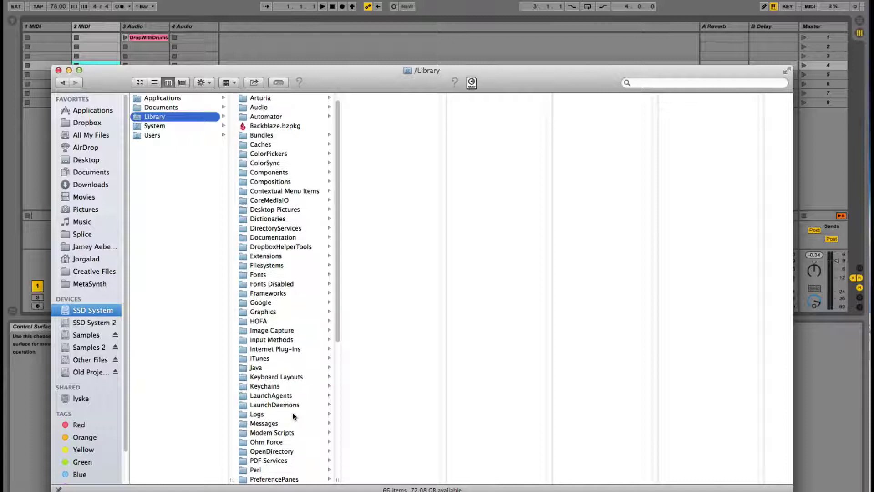
{"action": "scroll", "coordinate": [283, 469], "scroll_direction": "down", "scroll_amount": 5}
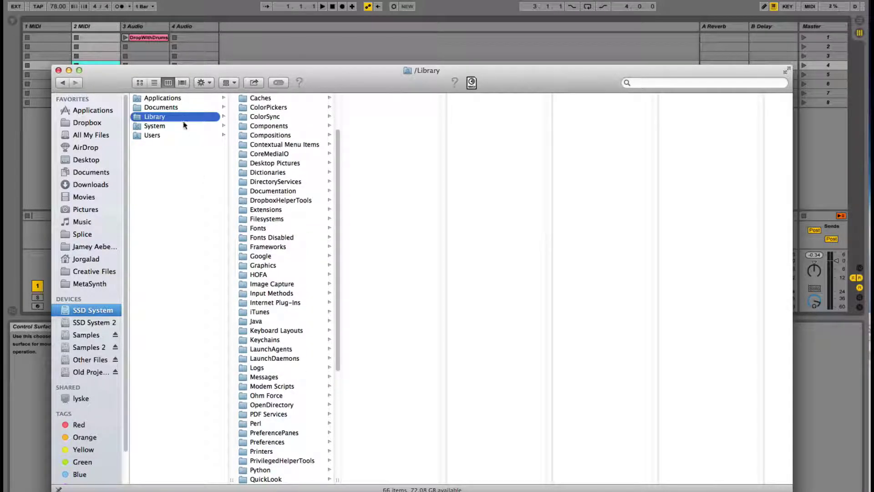
{"action": "left_click", "coordinate": [176, 146]}
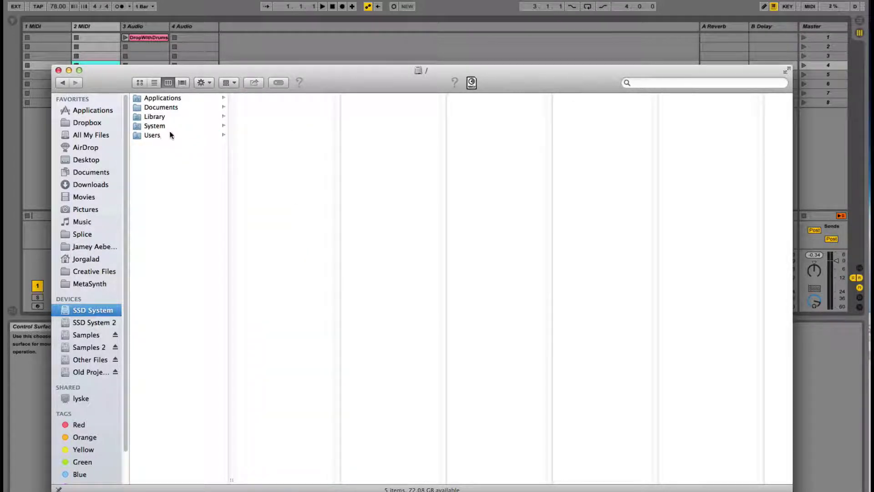
{"action": "left_click", "coordinate": [170, 135]}
{"action": "left_click", "coordinate": [280, 97]}
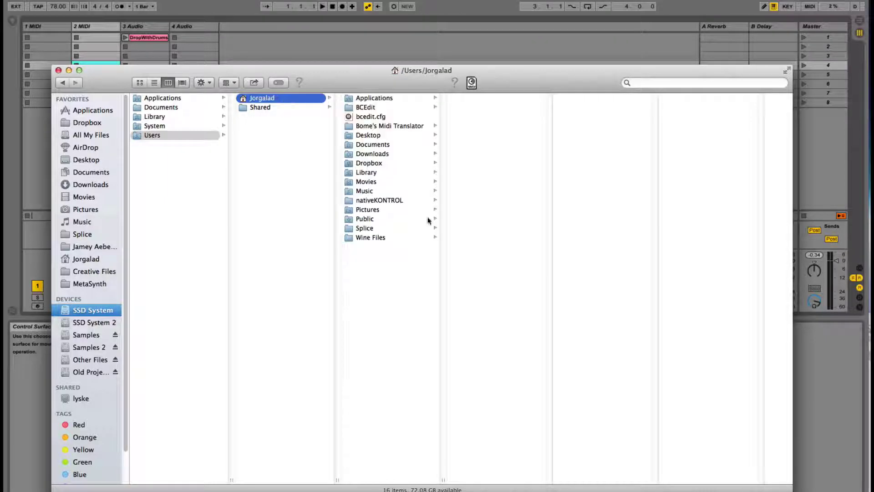
{"action": "left_click", "coordinate": [391, 165]}
{"action": "left_click", "coordinate": [390, 173]}
Open Preferences > Ableton > Live 9.1 > User Remote Scripts.
{"action": "scroll", "coordinate": [483, 467], "scroll_direction": "down", "scroll_amount": 5}
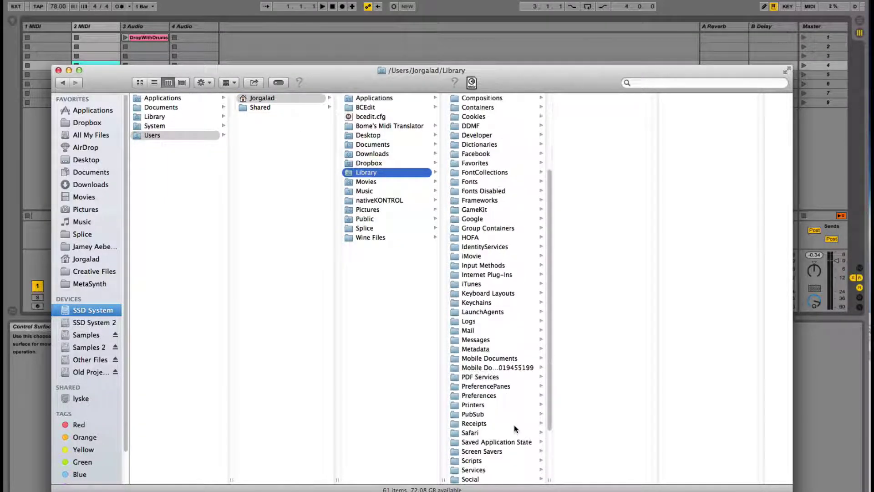
{"action": "left_click", "coordinate": [496, 395]}
{"action": "left_click", "coordinate": [601, 99]}
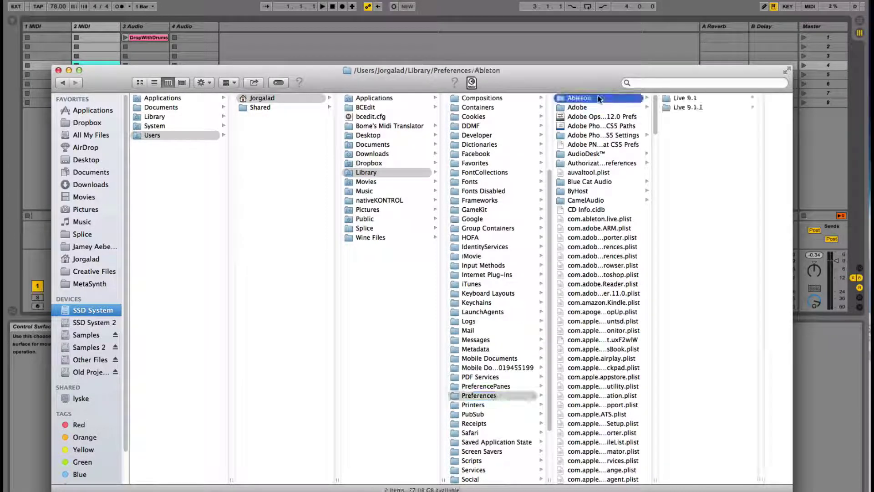
{"action": "left_click", "coordinate": [685, 98]}
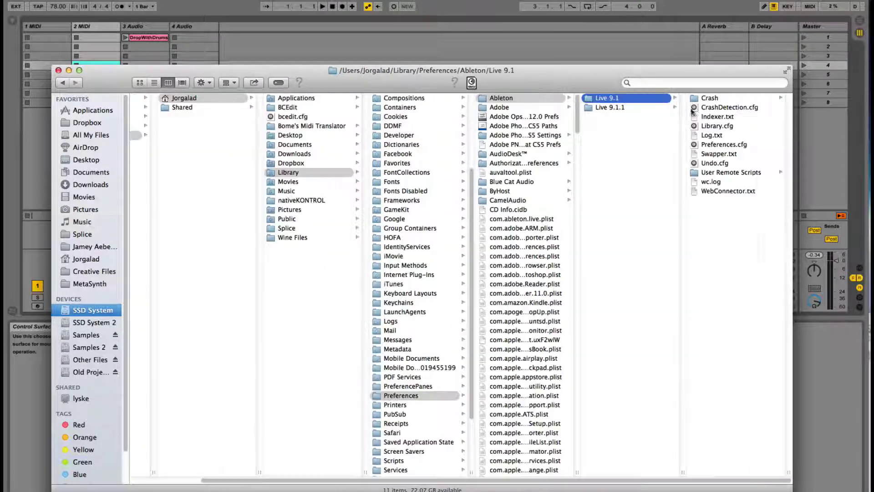
{"action": "left_click", "coordinate": [620, 99]}
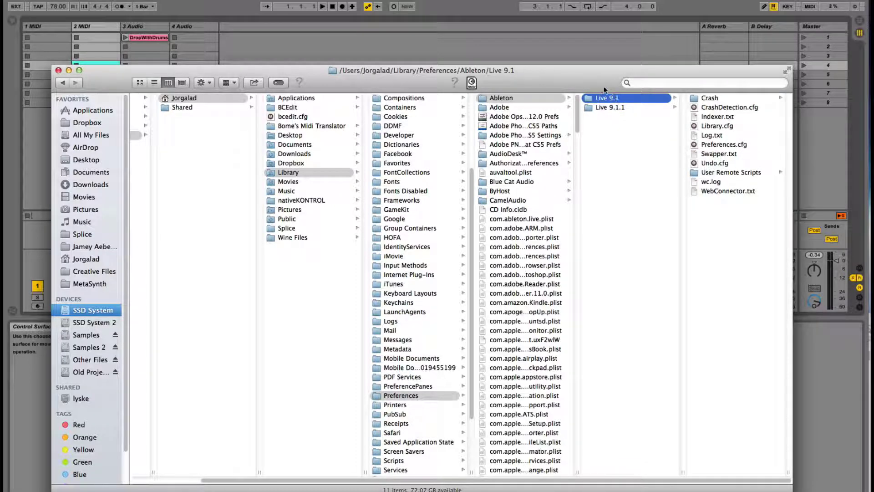
{"action": "left_click_drag", "start_coordinate": [599, 84], "coordinate": [566, 118]}
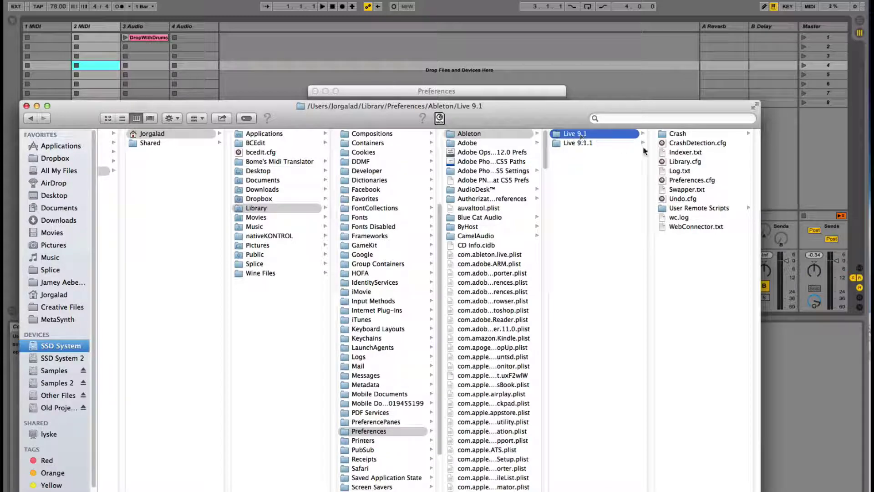
{"action": "left_click", "coordinate": [709, 207]}
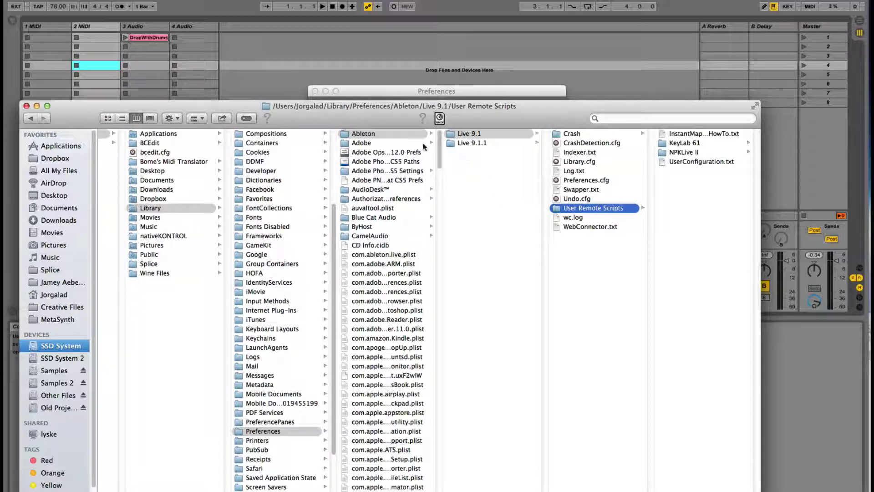
Preview UserConfiguration.txt, then open and close InstantMappings-HowTo.txt.
{"action": "left_click_drag", "start_coordinate": [536, 119], "coordinate": [477, 126]}
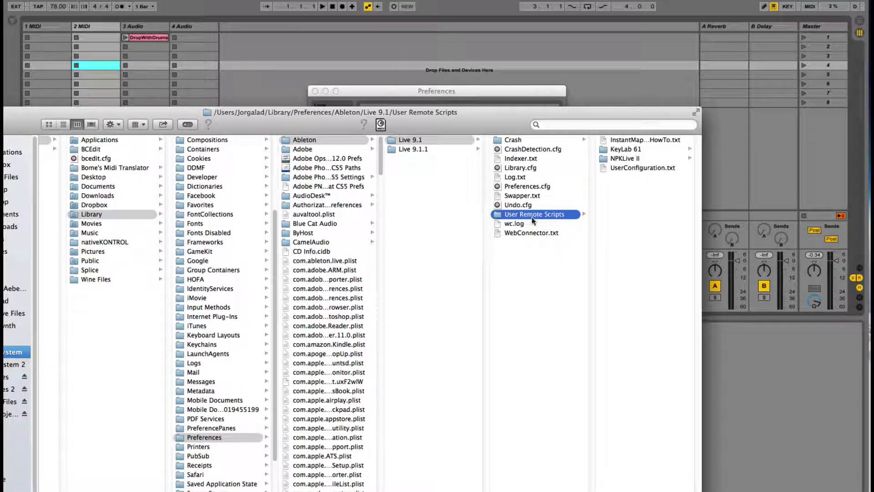
{"action": "left_click", "coordinate": [645, 167]}
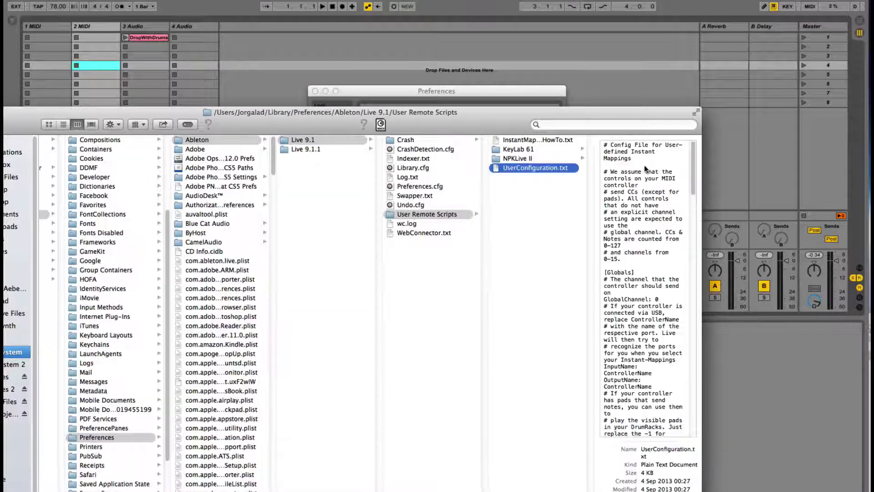
{"action": "left_click", "coordinate": [548, 139]}
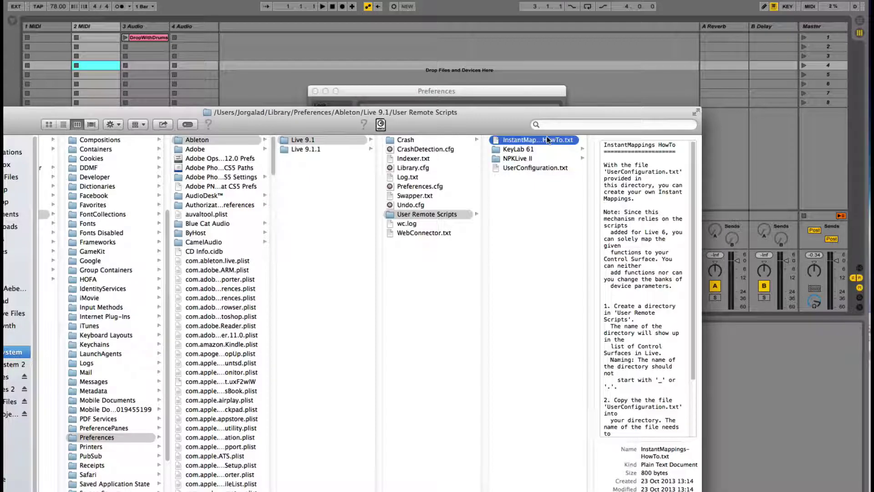
{"action": "double_click", "coordinate": [548, 140]}
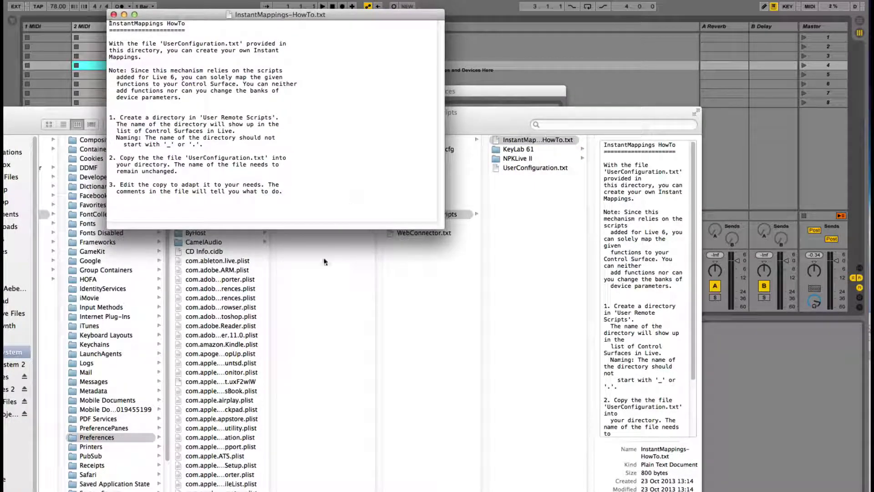
{"action": "left_click", "coordinate": [114, 14]}
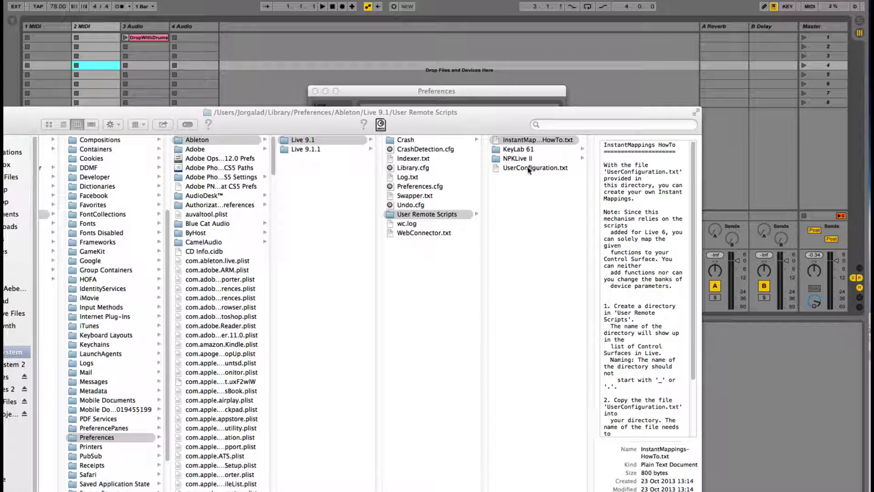
{"action": "left_click", "coordinate": [529, 168]}
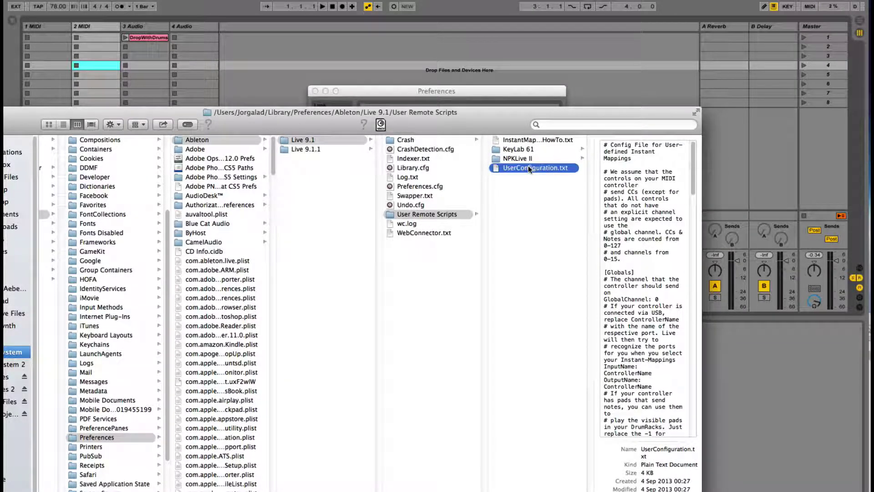
{"action": "double_click", "coordinate": [529, 167]}
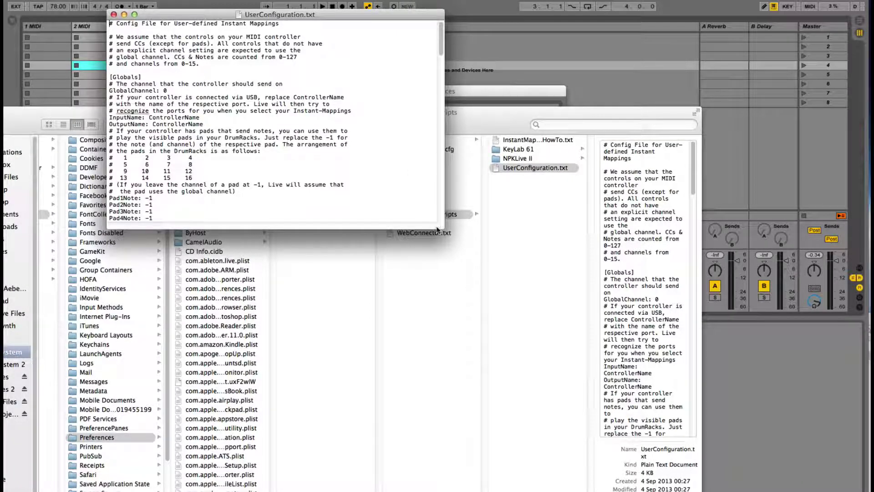
{"action": "left_click_drag", "start_coordinate": [443, 231], "coordinate": [600, 464]}
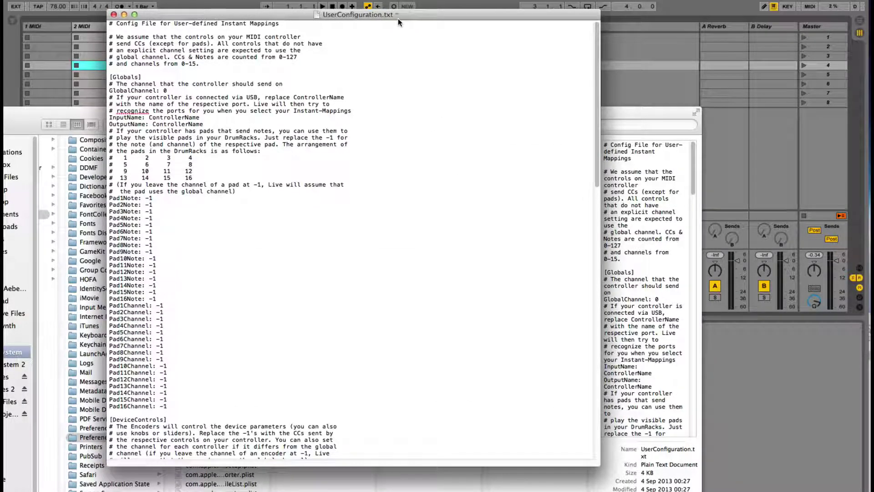
{"action": "left_click_drag", "start_coordinate": [273, 18], "coordinate": [339, 0]}
{"action": "scroll", "coordinate": [329, 186], "scroll_direction": "down", "scroll_amount": 15}
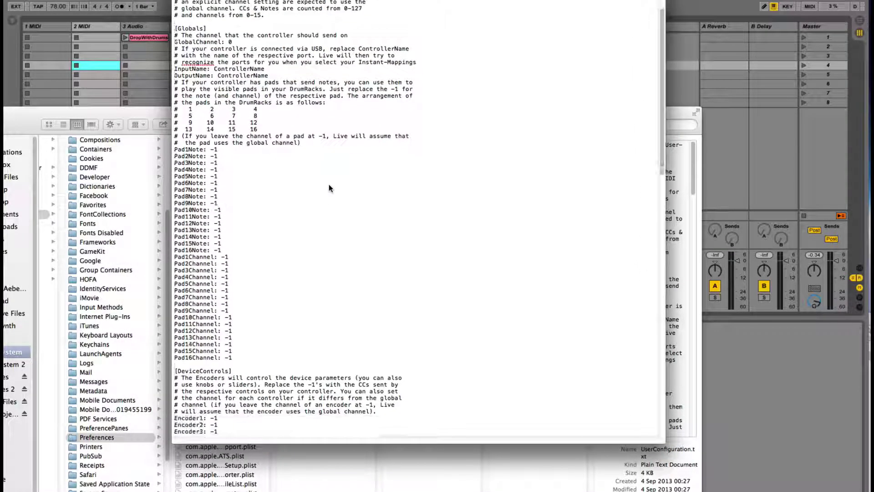
{"action": "scroll", "coordinate": [329, 184], "scroll_direction": "down", "scroll_amount": 6}
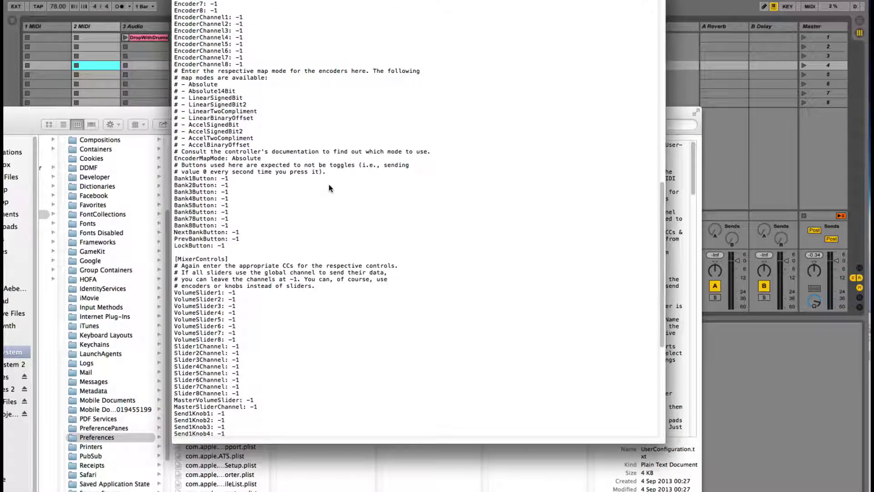
{"action": "scroll", "coordinate": [277, 298], "scroll_direction": "up", "scroll_amount": 5}
{"action": "scroll", "coordinate": [276, 299], "scroll_direction": "up", "scroll_amount": 7}
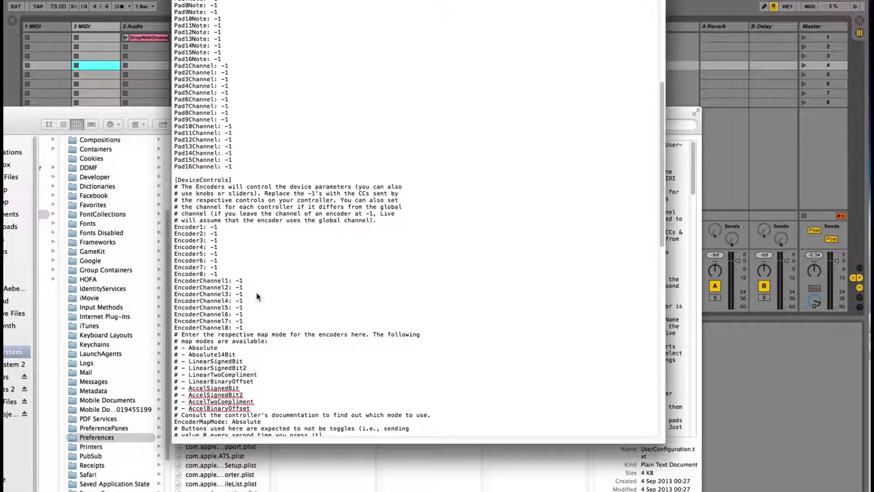
{"action": "scroll", "coordinate": [258, 296], "scroll_direction": "down", "scroll_amount": 2}
{"action": "scroll", "coordinate": [258, 249], "scroll_direction": "down", "scroll_amount": 15}
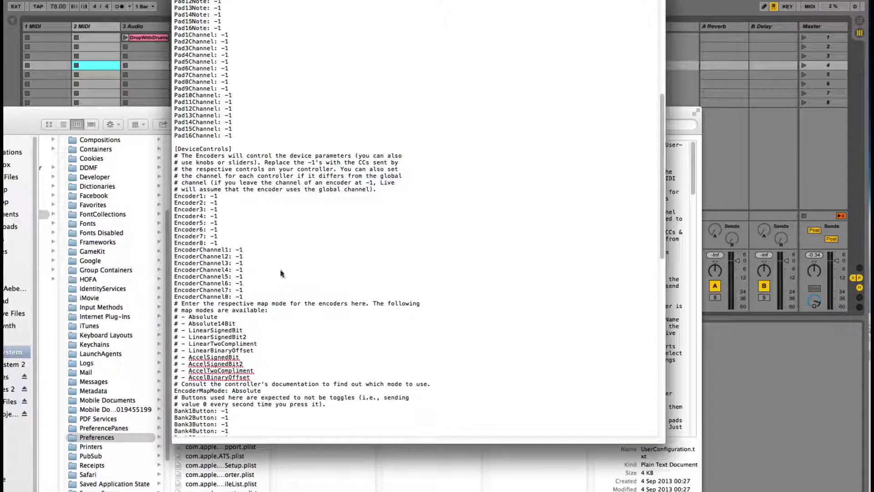
{"action": "scroll", "coordinate": [245, 277], "scroll_direction": "down", "scroll_amount": 3}
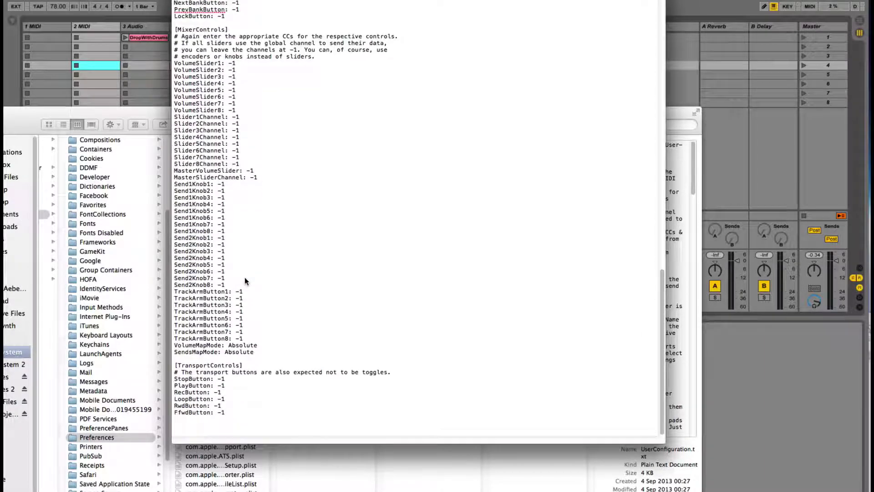
{"action": "scroll", "coordinate": [236, 334], "scroll_direction": "up", "scroll_amount": 5}
{"action": "scroll", "coordinate": [236, 334], "scroll_direction": "up", "scroll_amount": 7}
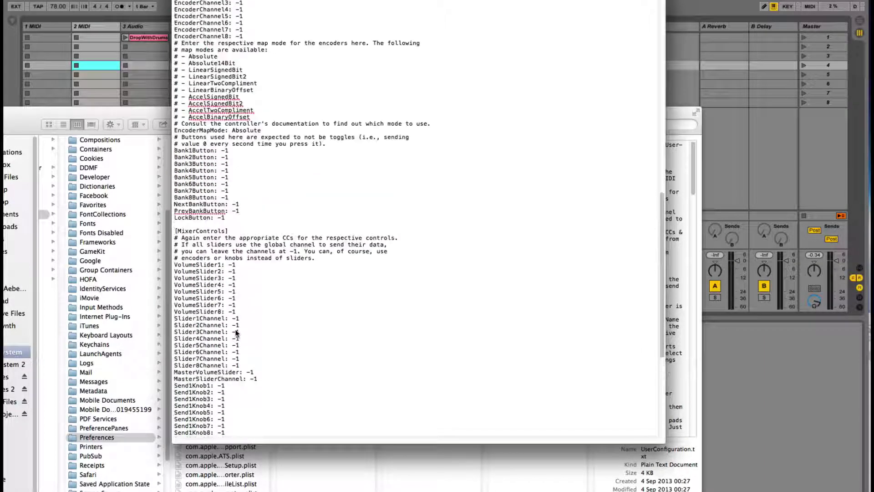
{"action": "scroll", "coordinate": [275, 132], "scroll_direction": "up", "scroll_amount": 10}
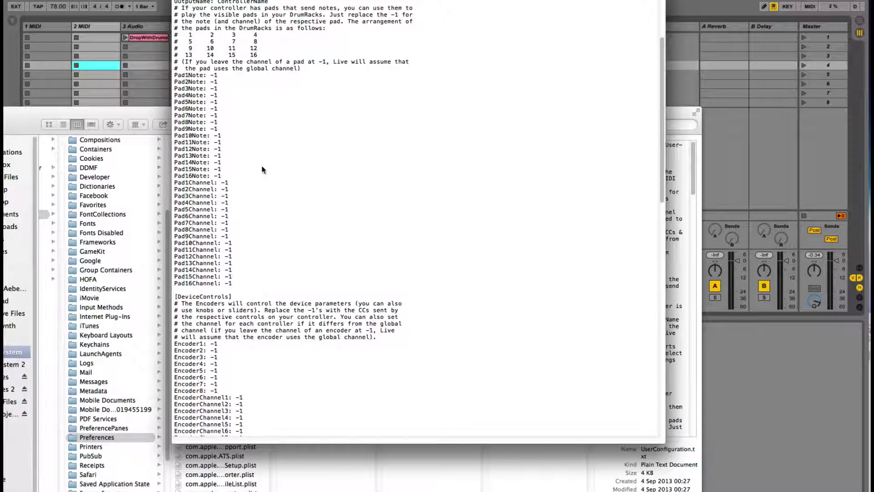
{"action": "scroll", "coordinate": [294, 74], "scroll_direction": "up", "scroll_amount": 3}
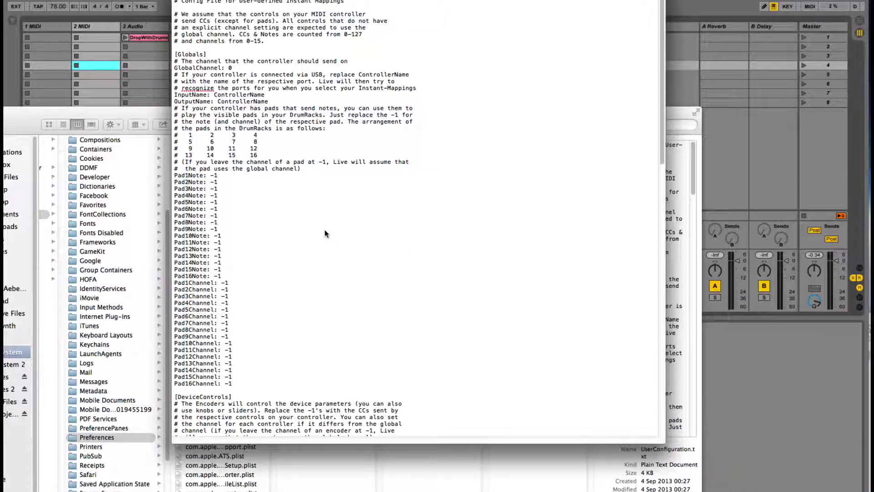
{"action": "mouse_move", "coordinate": [870, 84]}
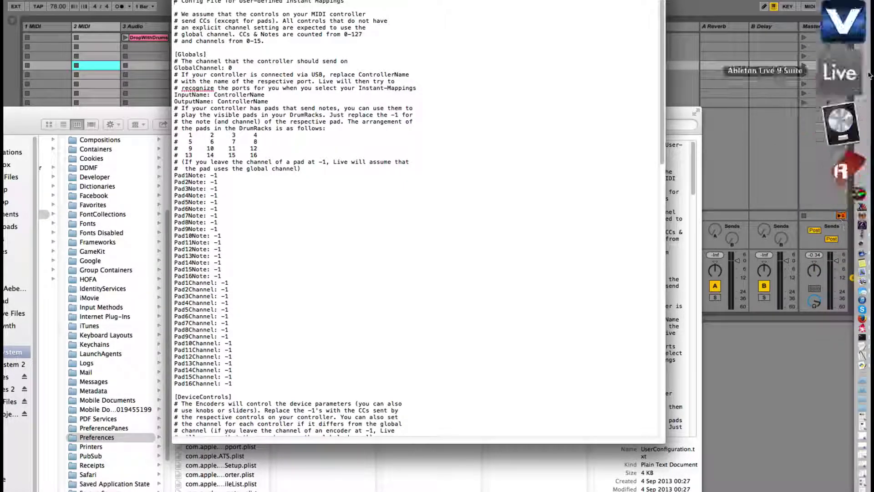
Open MIDI Monitor, listen to all MIDI sources, and inspect the captured KeyLab pad notes.
{"action": "left_click", "coordinate": [844, 30]}
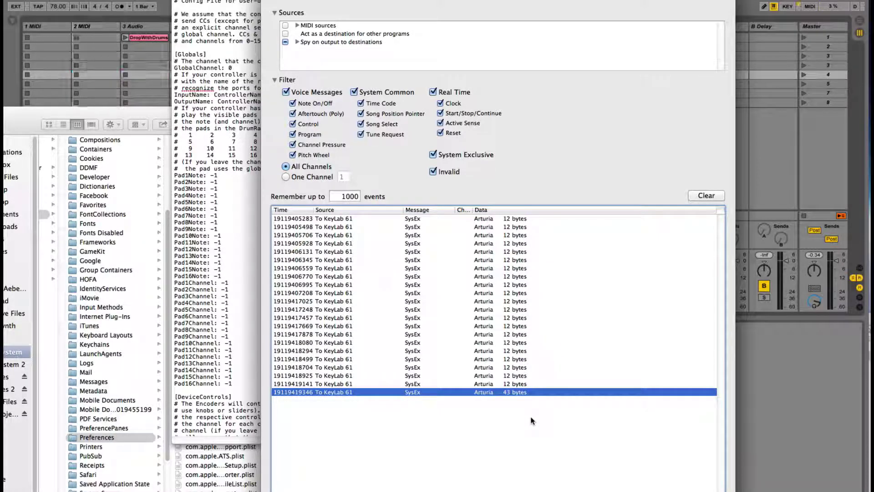
{"action": "left_click", "coordinate": [285, 25]}
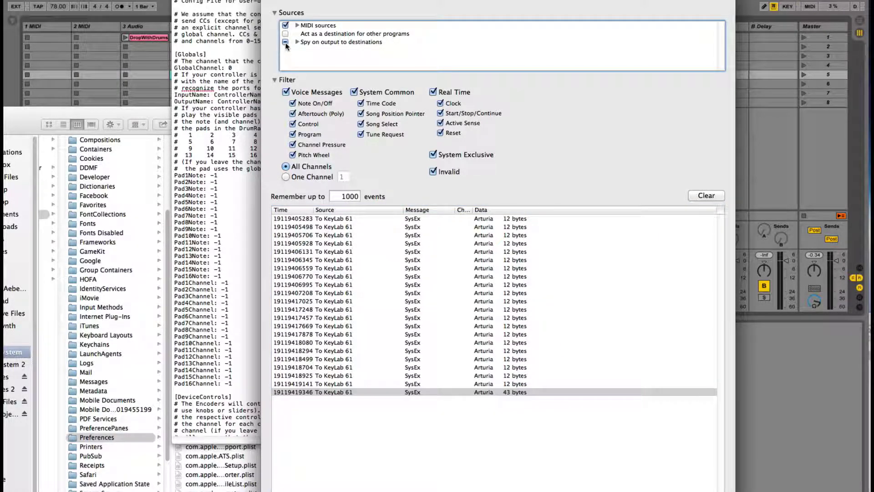
{"action": "left_click", "coordinate": [286, 42]}
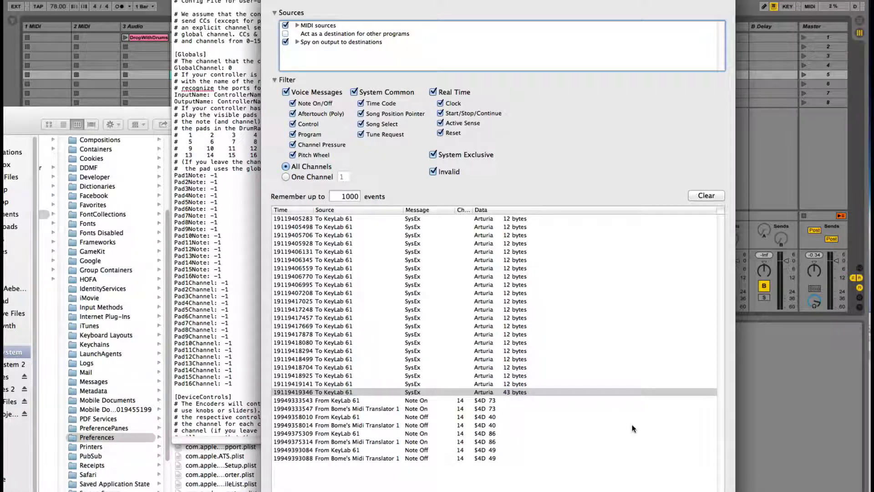
{"action": "left_click", "coordinate": [490, 408]}
{"action": "key", "text": "Down"}
{"action": "key", "text": "Down"}
{"action": "key", "text": "Down"}
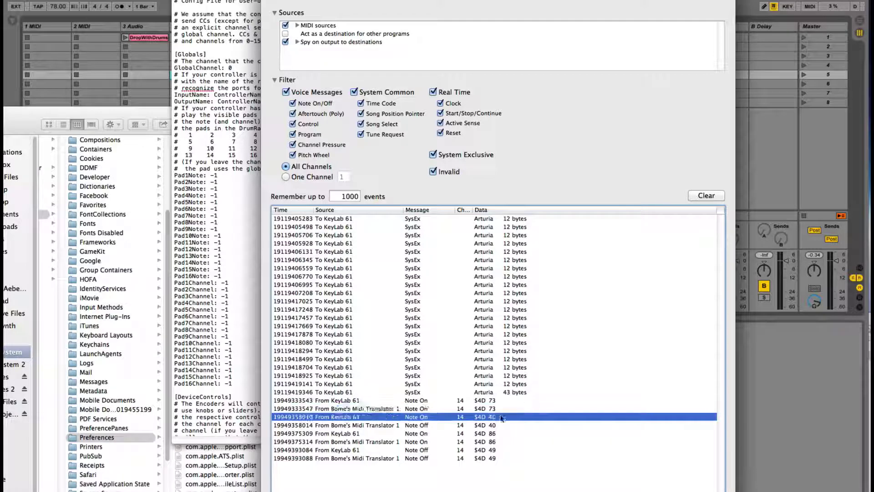
{"action": "key", "text": "ctrl+alt+Right"}
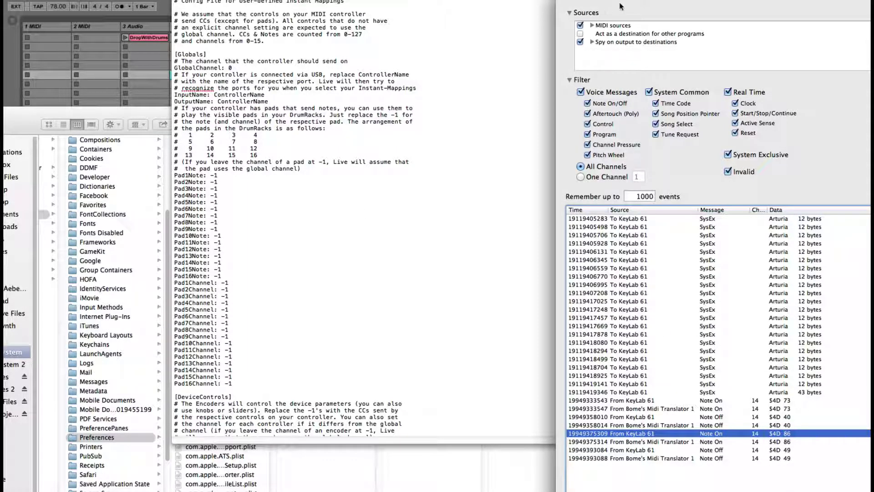
Set MIDI Monitor's note format to Decimal number, then return to the config text file.
{"action": "left_click", "coordinate": [50, 5]}
{"action": "left_click", "coordinate": [59, 15]}
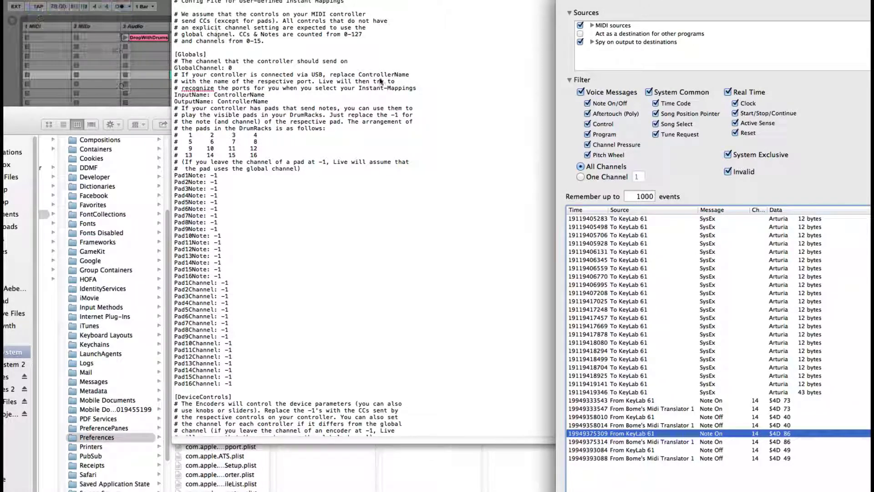
{"action": "left_click", "coordinate": [284, 122]}
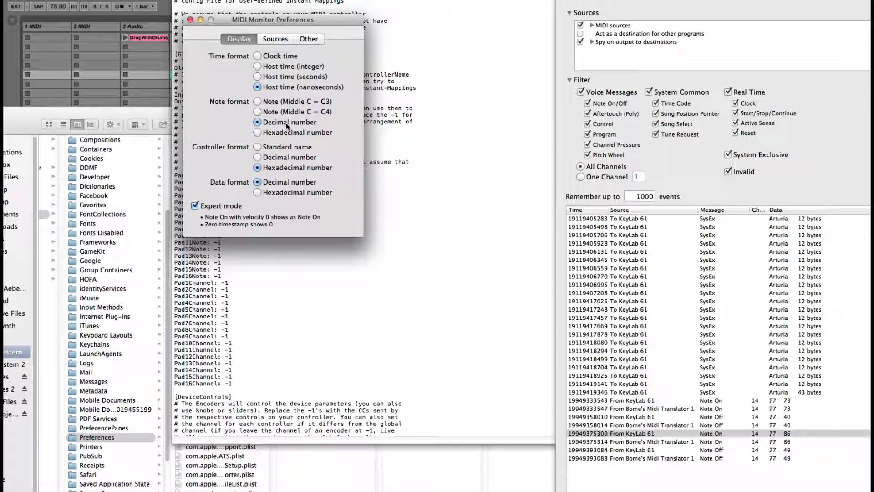
{"action": "left_click", "coordinate": [191, 20]}
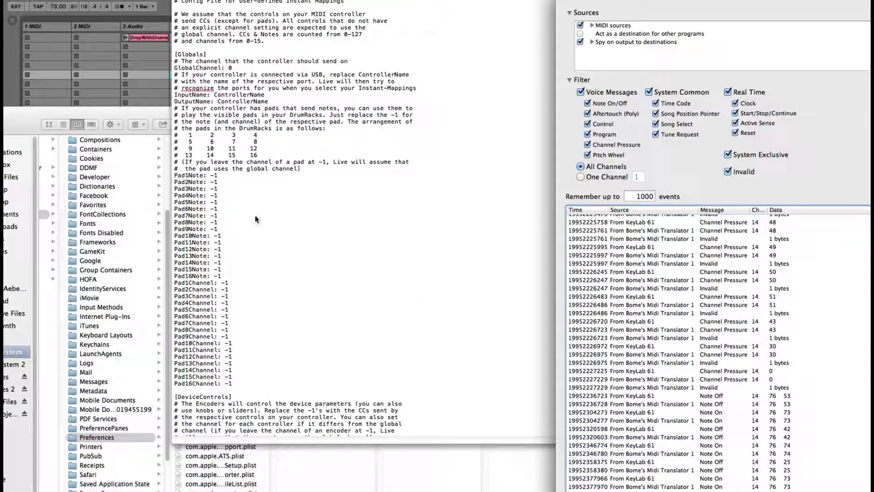
{"action": "left_click", "coordinate": [226, 173]}
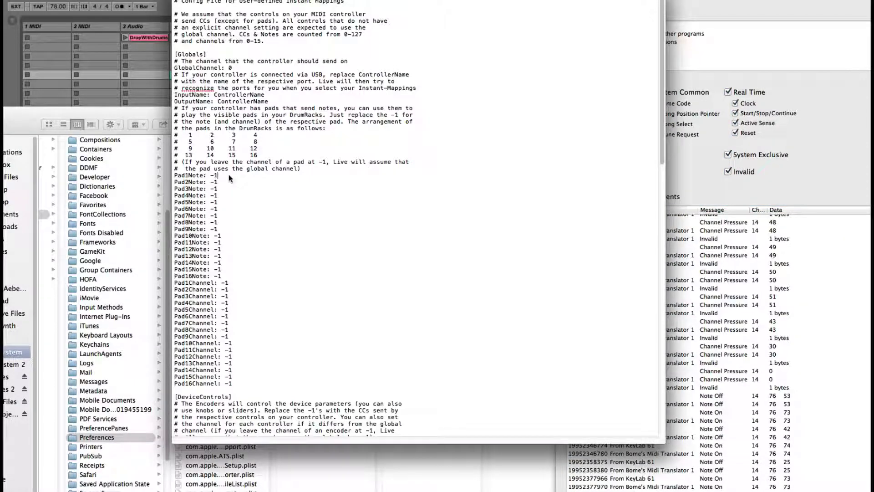
Try 76 as the Pad1Note value, restore it to -1, and switch to Ableton Live.
{"action": "key", "text": "BackSpace"}
{"action": "key", "text": "BackSpace"}
{"action": "left_click", "coordinate": [236, 66]}
{"action": "double_click", "coordinate": [241, 89]}
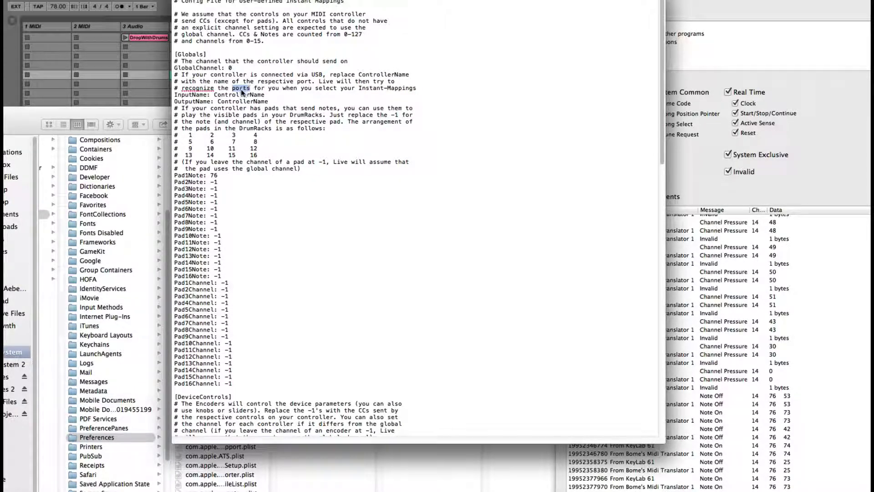
{"action": "double_click", "coordinate": [245, 95]}
{"action": "left_click", "coordinate": [225, 176]}
{"action": "double_click", "coordinate": [214, 175]}
{"action": "type", "text": "-1"}
{"action": "key", "text": "super+Tab"}
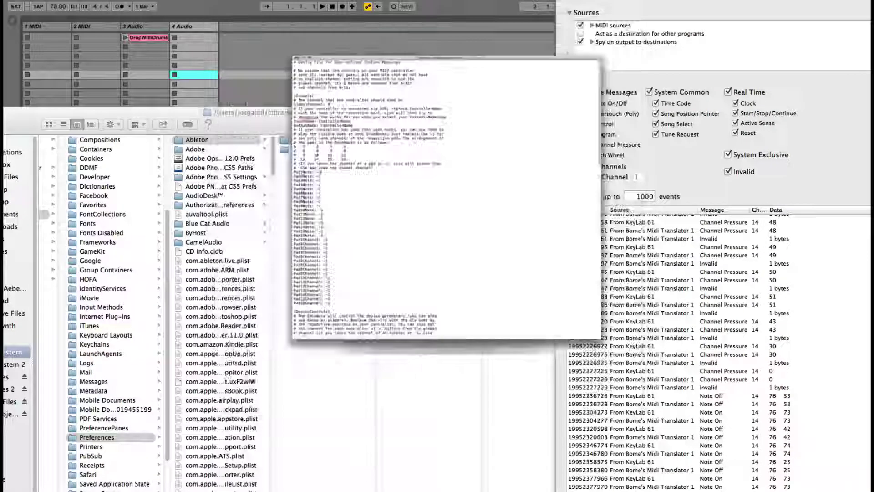
Set Control Surface 6 to KeyLab 61 in Live's MIDI/Sync preferences.
{"action": "left_click", "coordinate": [31, 1]}
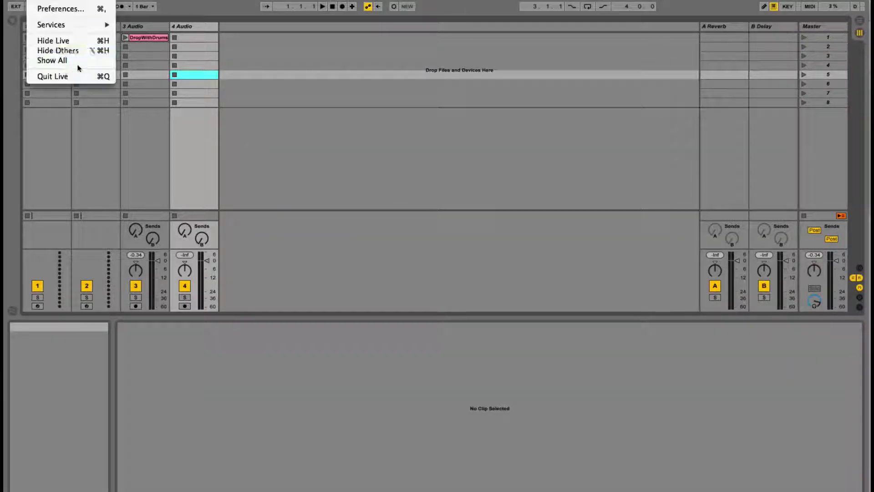
{"action": "left_click", "coordinate": [59, 8]}
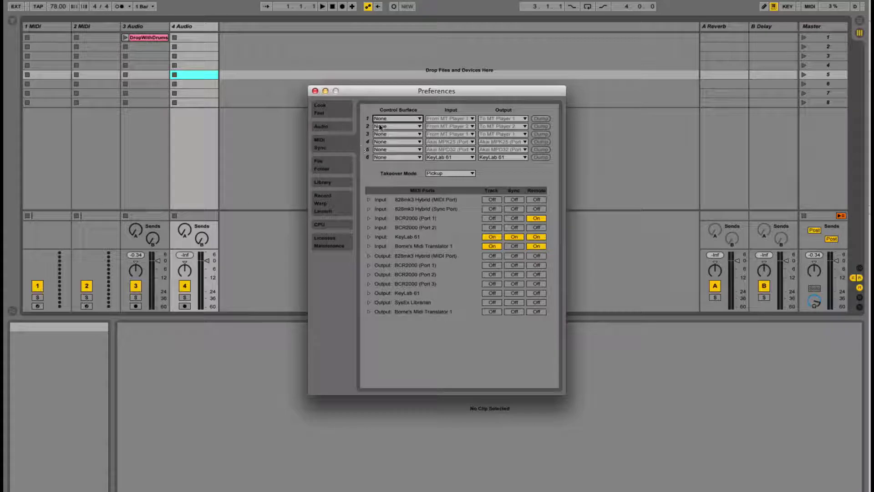
{"action": "left_click", "coordinate": [411, 157]}
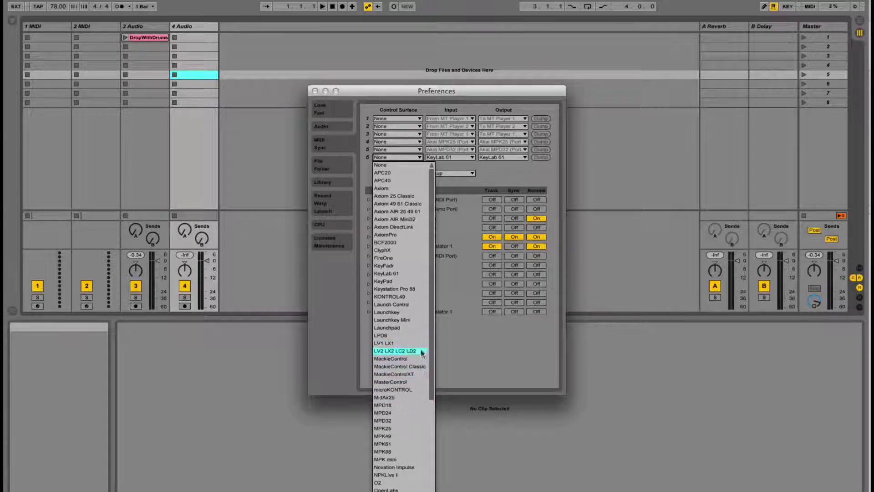
{"action": "left_click", "coordinate": [412, 273]}
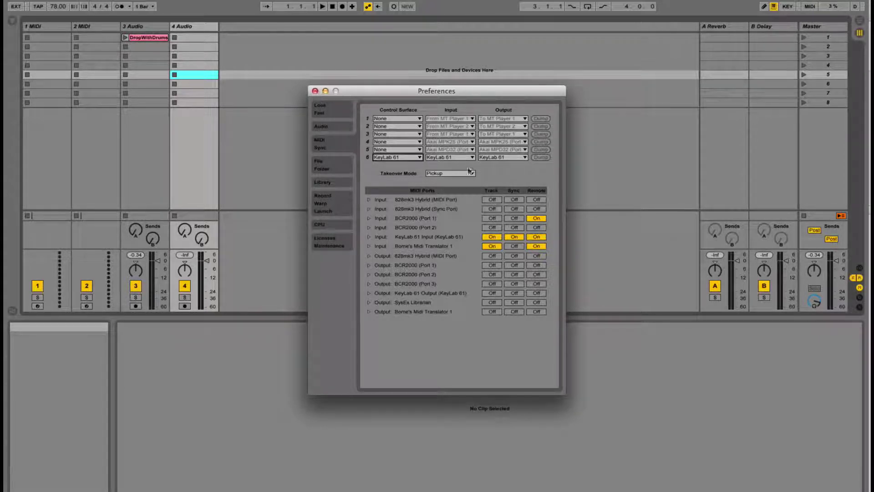
{"action": "left_click", "coordinate": [314, 92]}
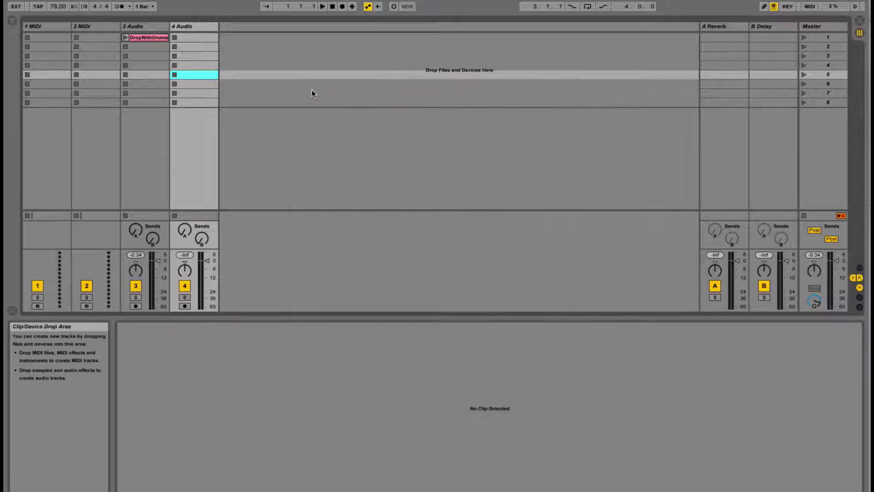
Delete all three existing manual MIDI mappings in MIDI Map Mode, then exit it.
{"action": "key", "text": "super+m"}
{"action": "left_click", "coordinate": [13, 18]}
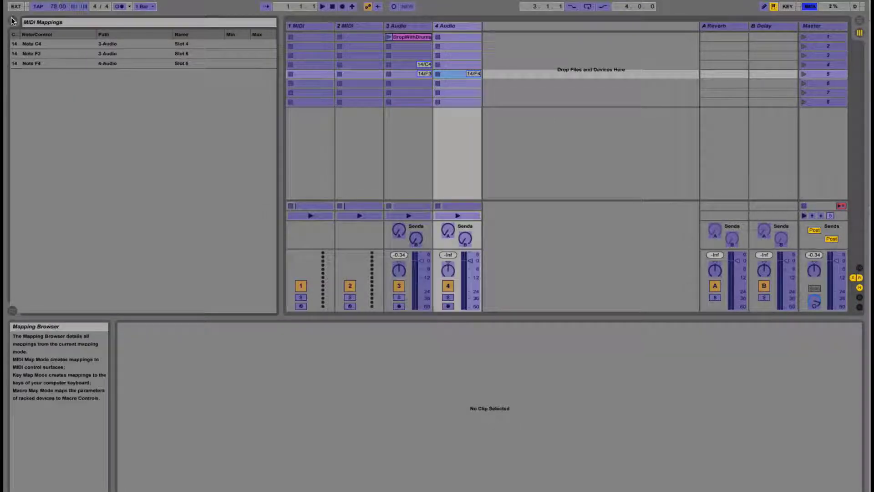
{"action": "key", "text": "super+a"}
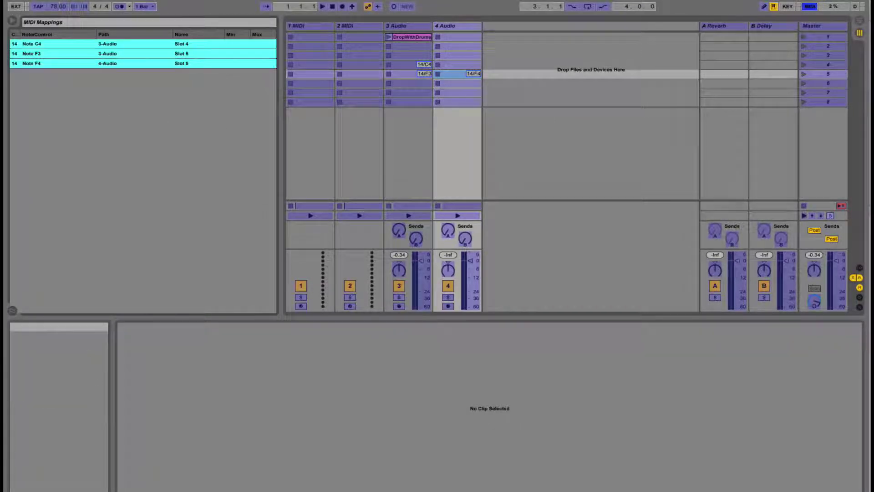
{"action": "key", "text": "Delete"}
{"action": "key", "text": "super+m"}
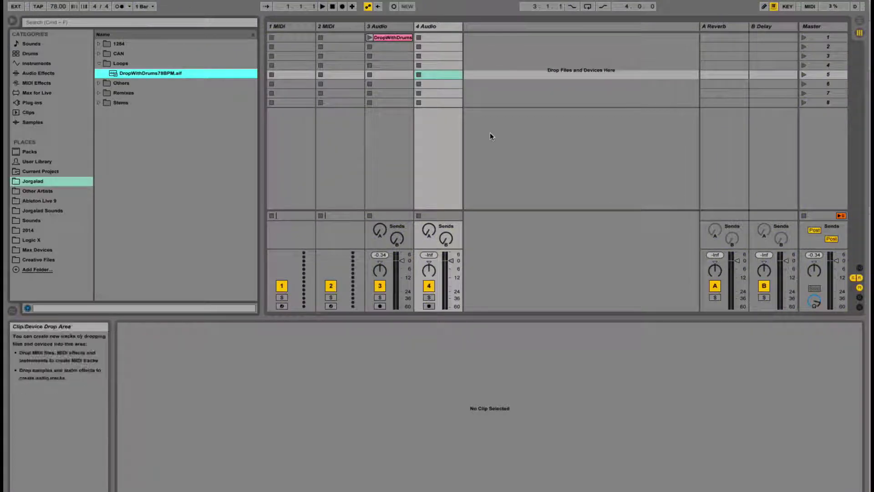